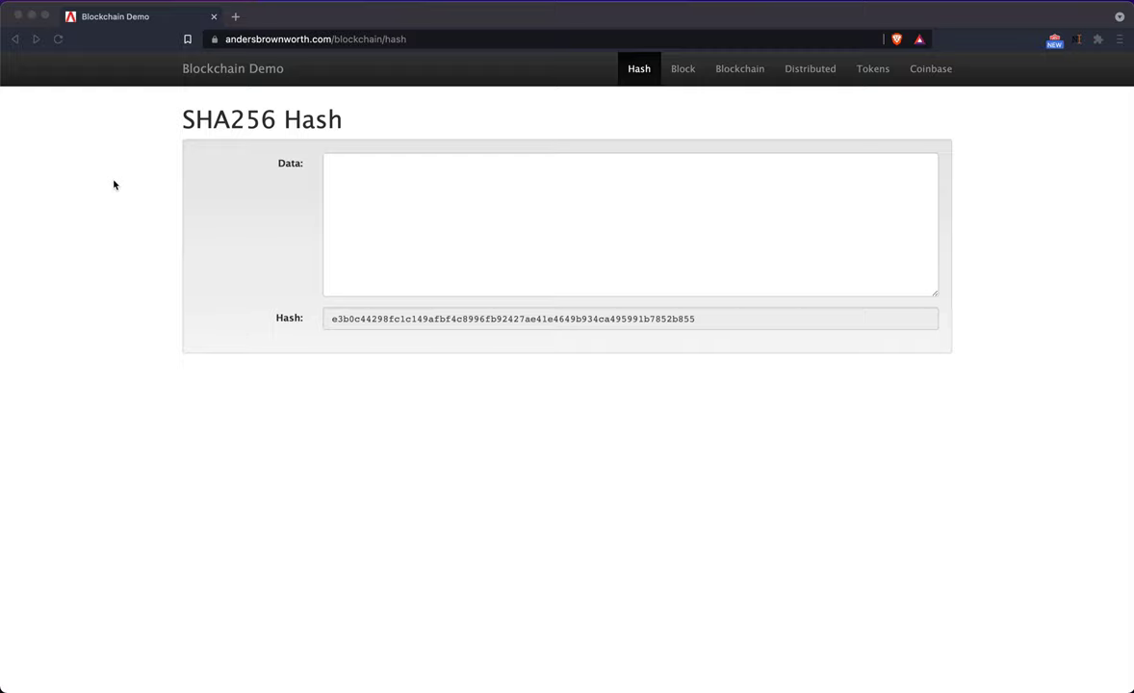
- Try 'Maurizio' in the Data field, compare the hash, then delete it
left_click(550, 110)
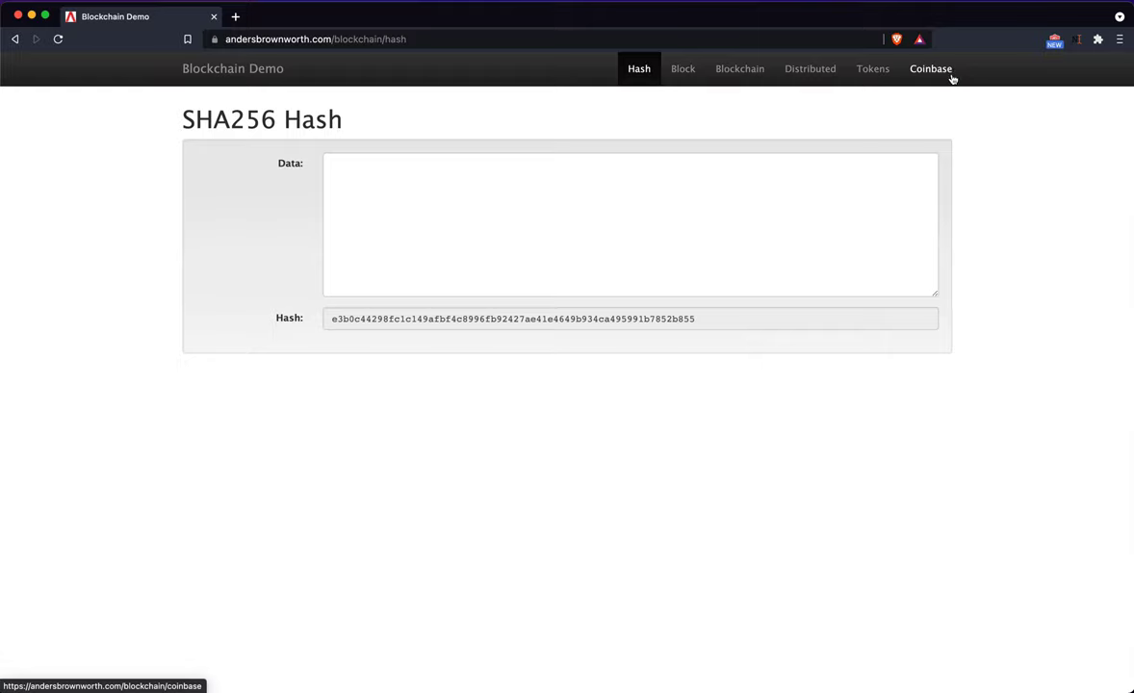
left_click(549, 221)
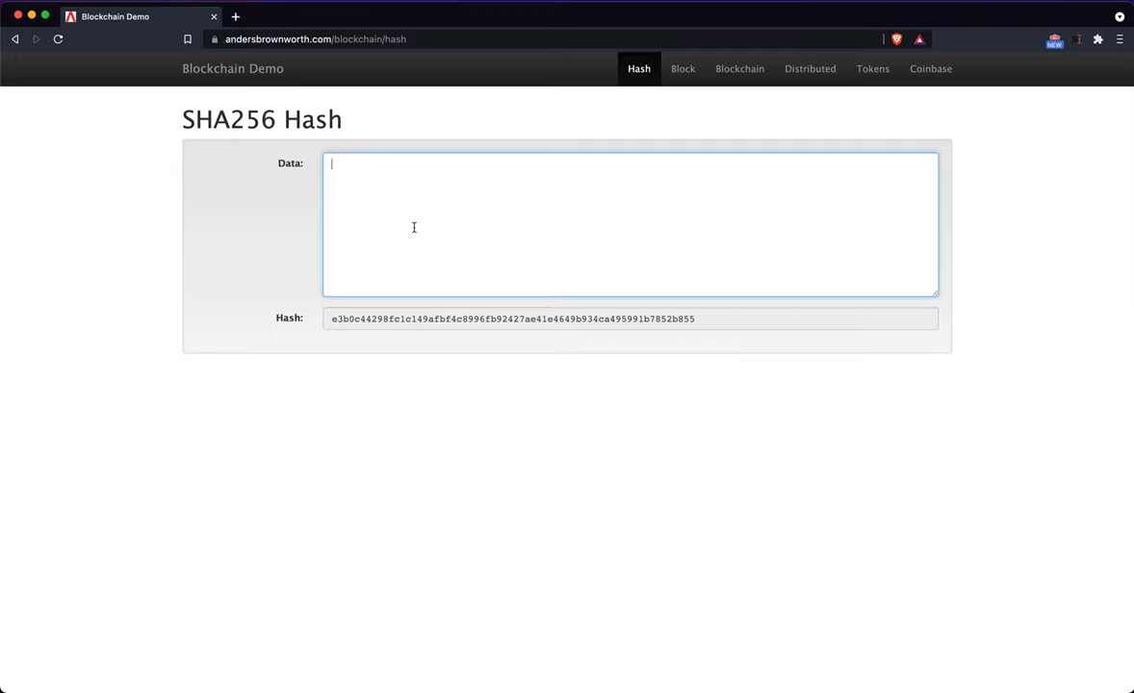
double_click(333, 326)
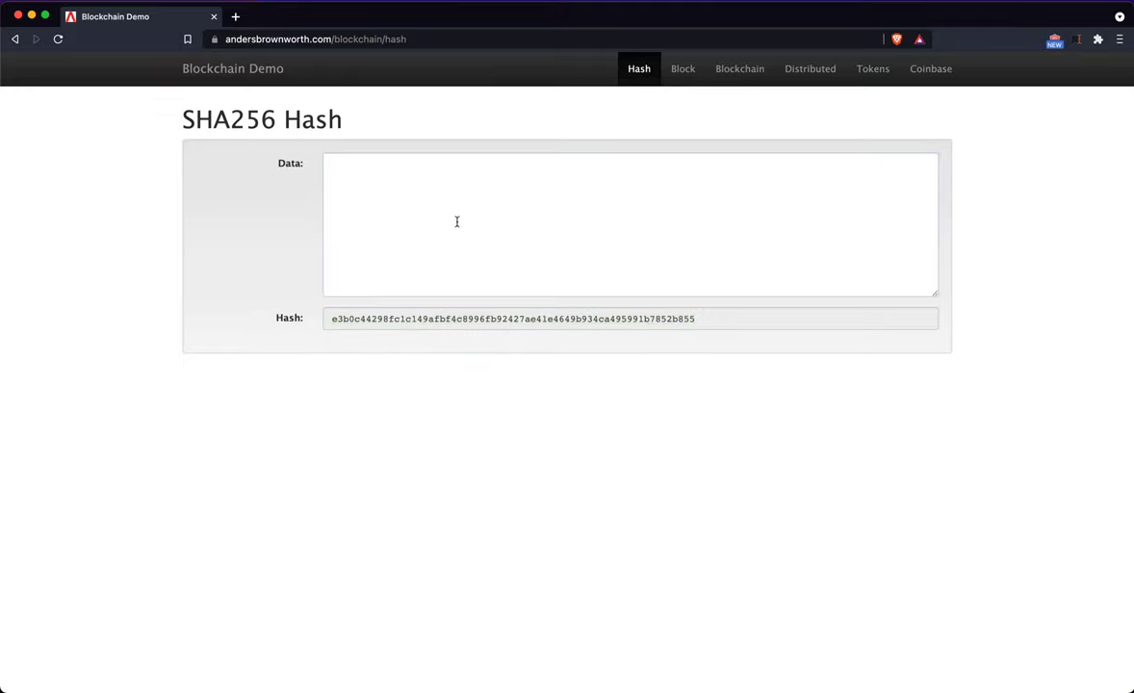
left_click(354, 194)
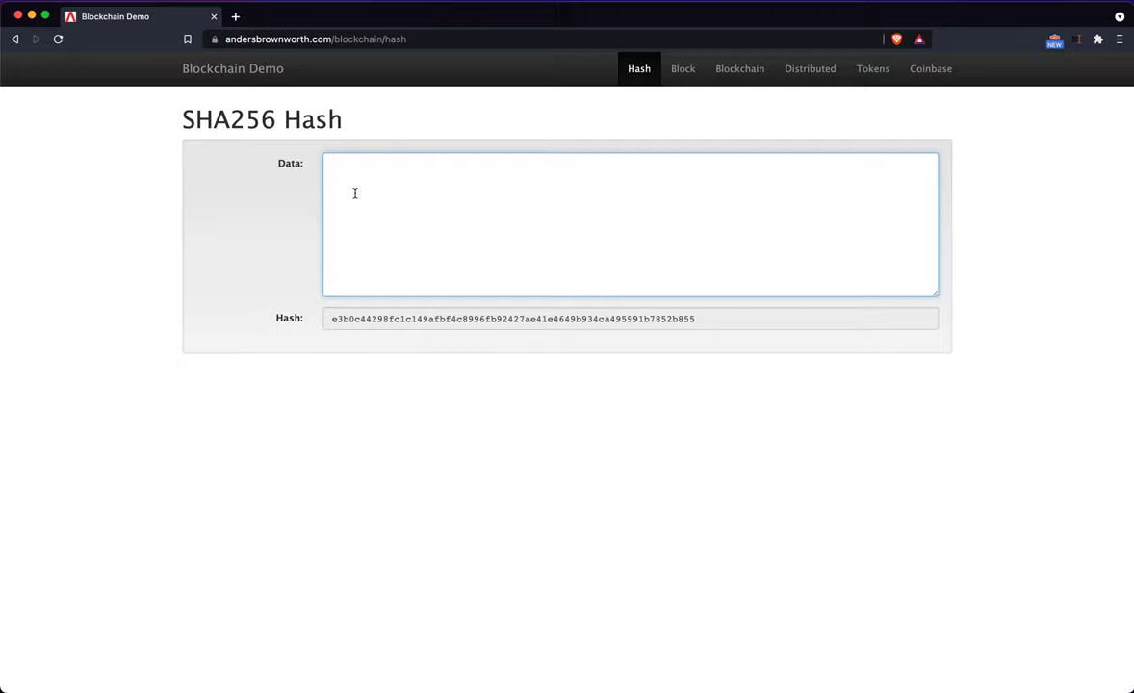
type("Maurizio")
left_click_drag(337, 328, 458, 175)
left_click(420, 177)
key("BackSpace")
key("BackSpace")
key("BackSpace")
- Enter 'Maurizio' in Data and copy-paste it repeatedly to lengthen the text
type("Maur")
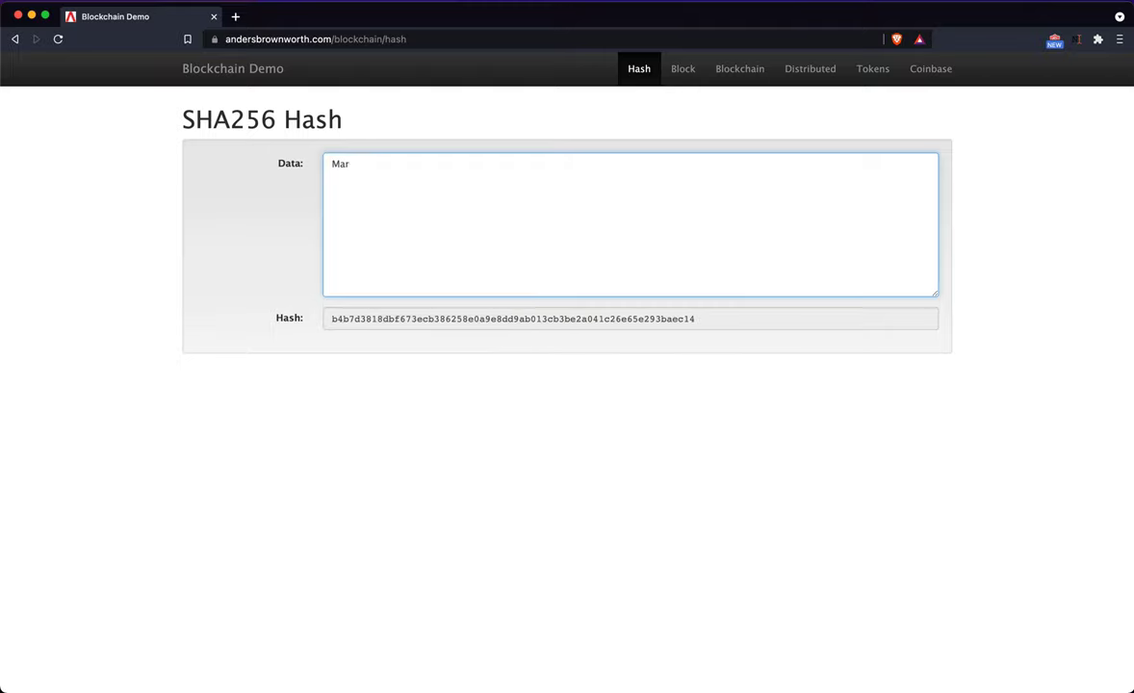
type("izio")
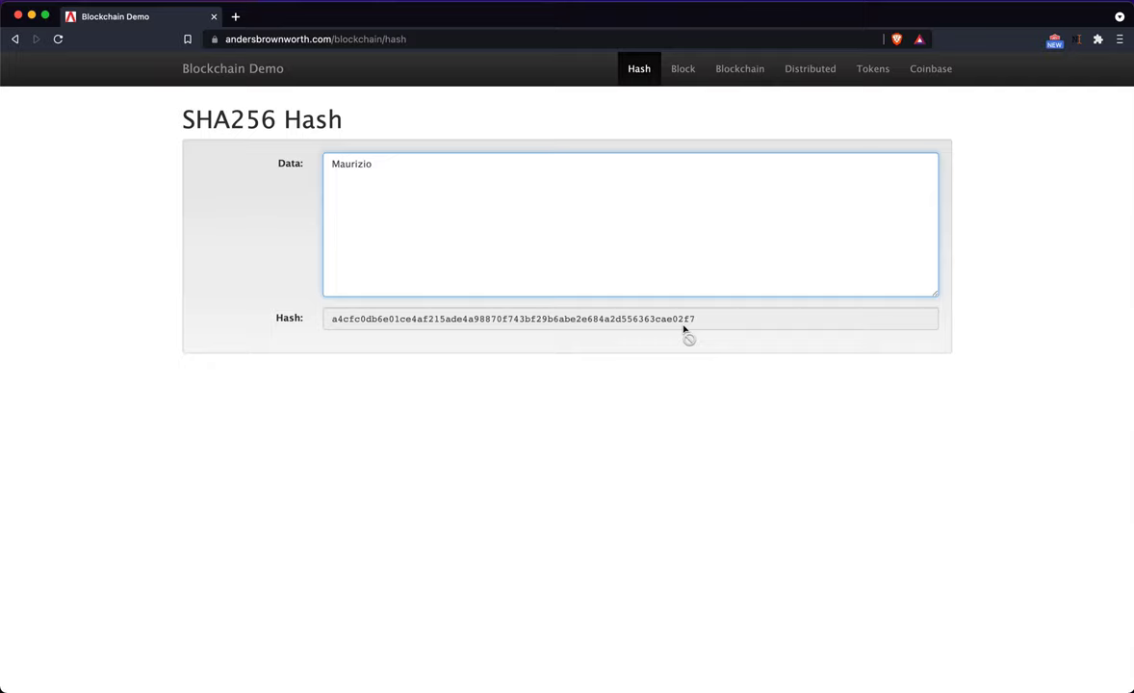
key("super+a")
key("super+c")
key("super+v")
key("super+v")
key("super+v")
key("super+v")
key("super+v")
key("super+v")
key("super+v")
key("super+v")
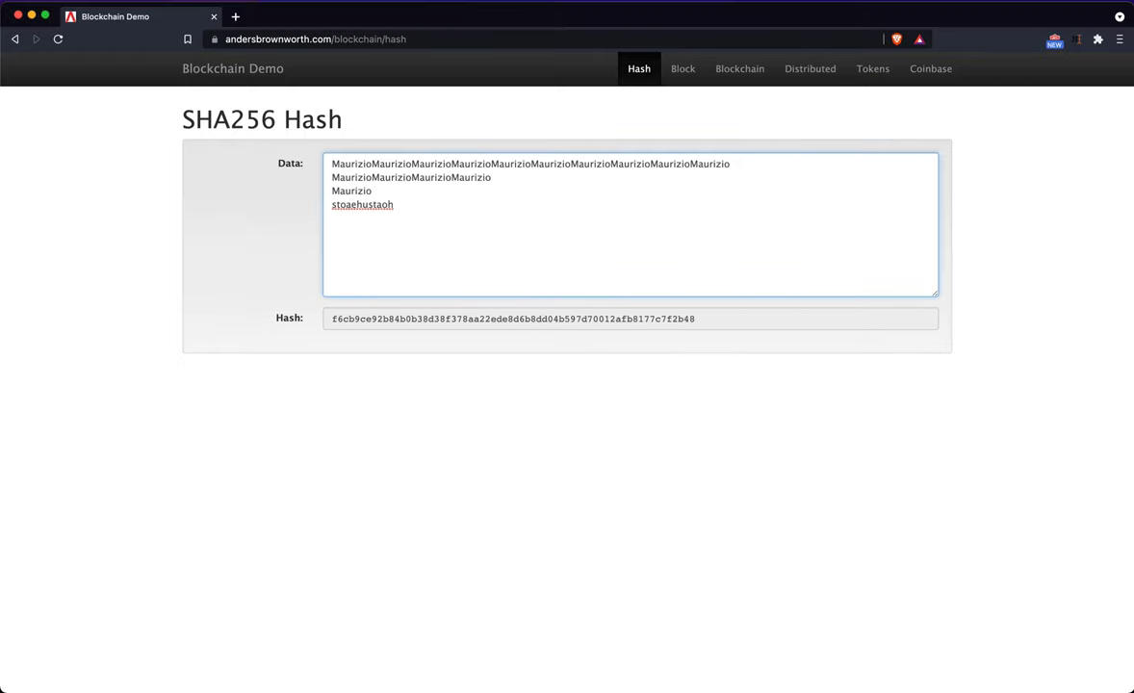
- Select the newly computed hash, then reselect the Data text to review the change
double_click(337, 321)
left_click_drag(402, 331, 646, 330)
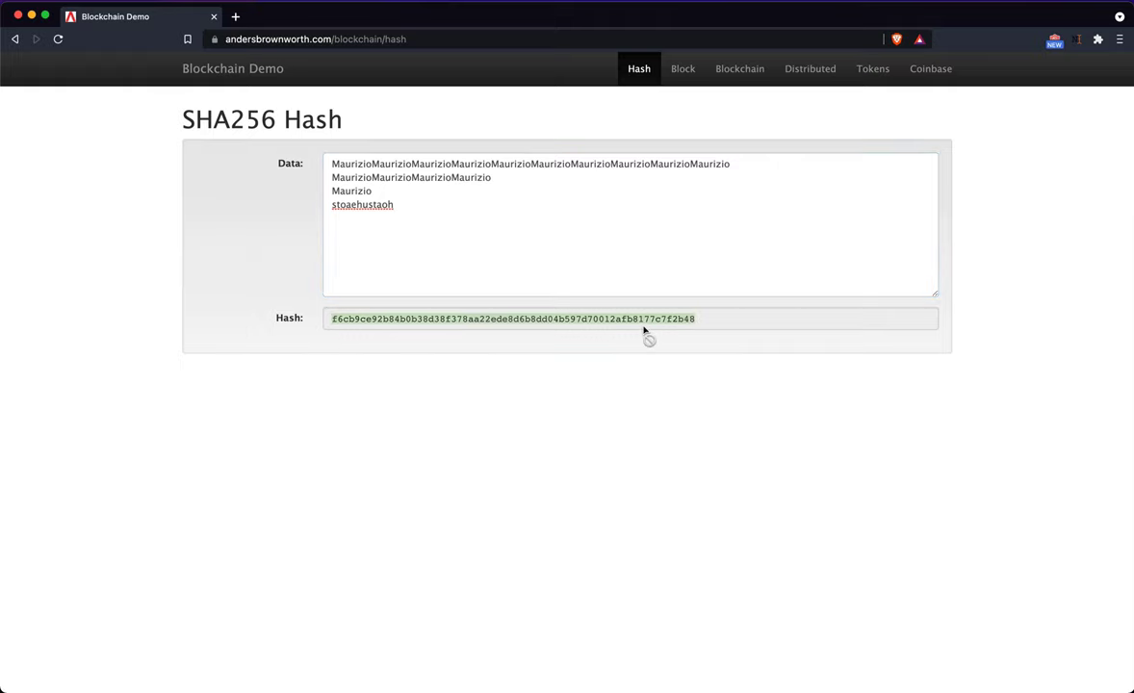
left_click(444, 208)
key("super+a")
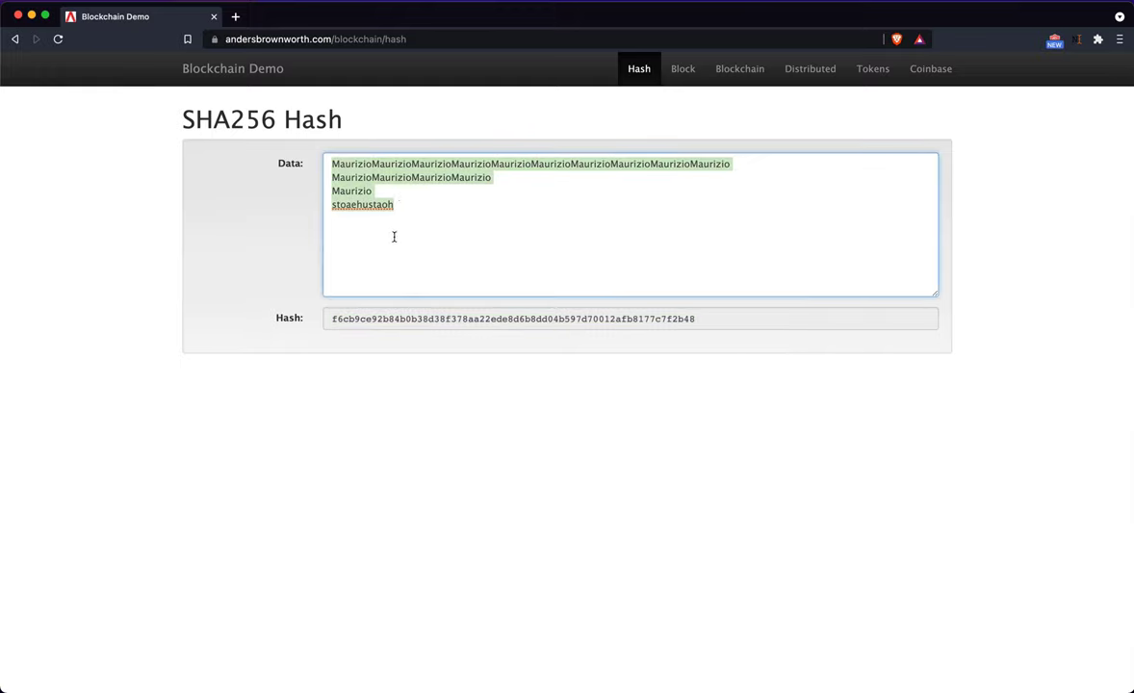
left_click(423, 208)
key("super+a")
left_click(374, 248)
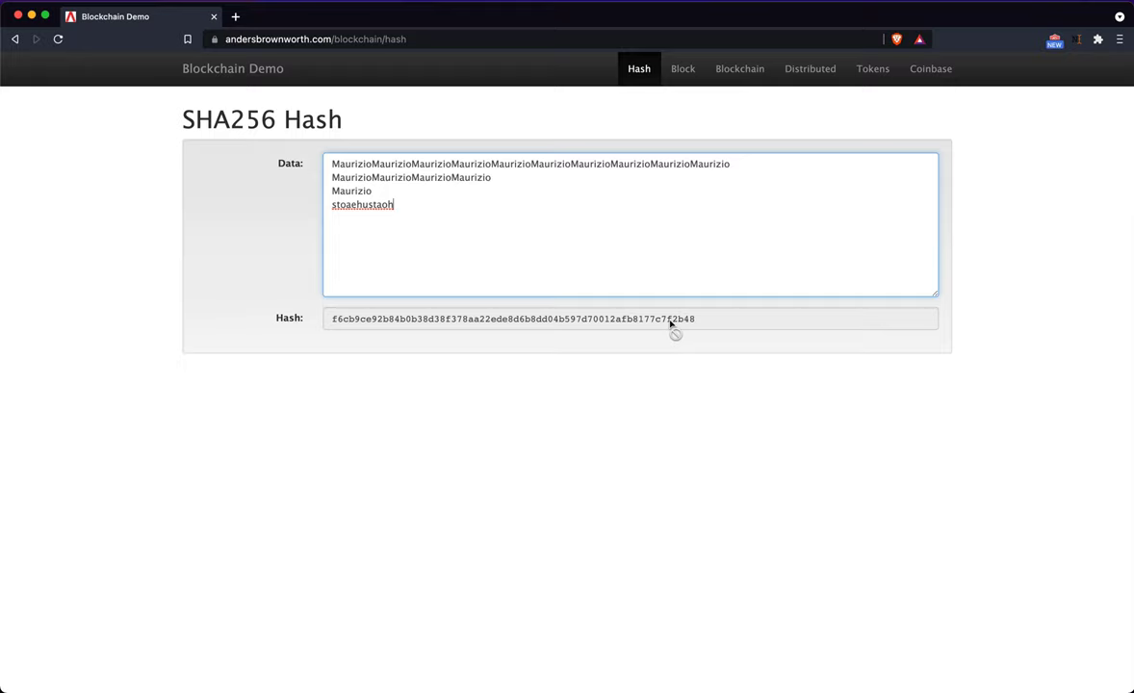
- Go to the Block page showing block 1 and focus its empty Data field
left_click(681, 69)
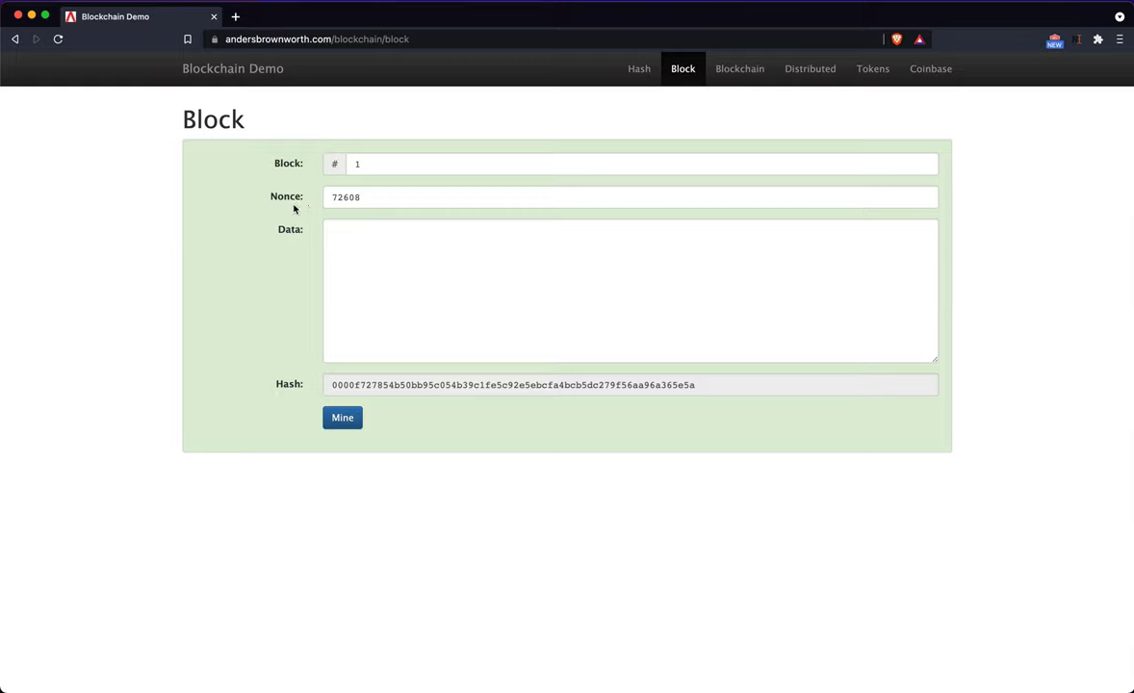
left_click(432, 323)
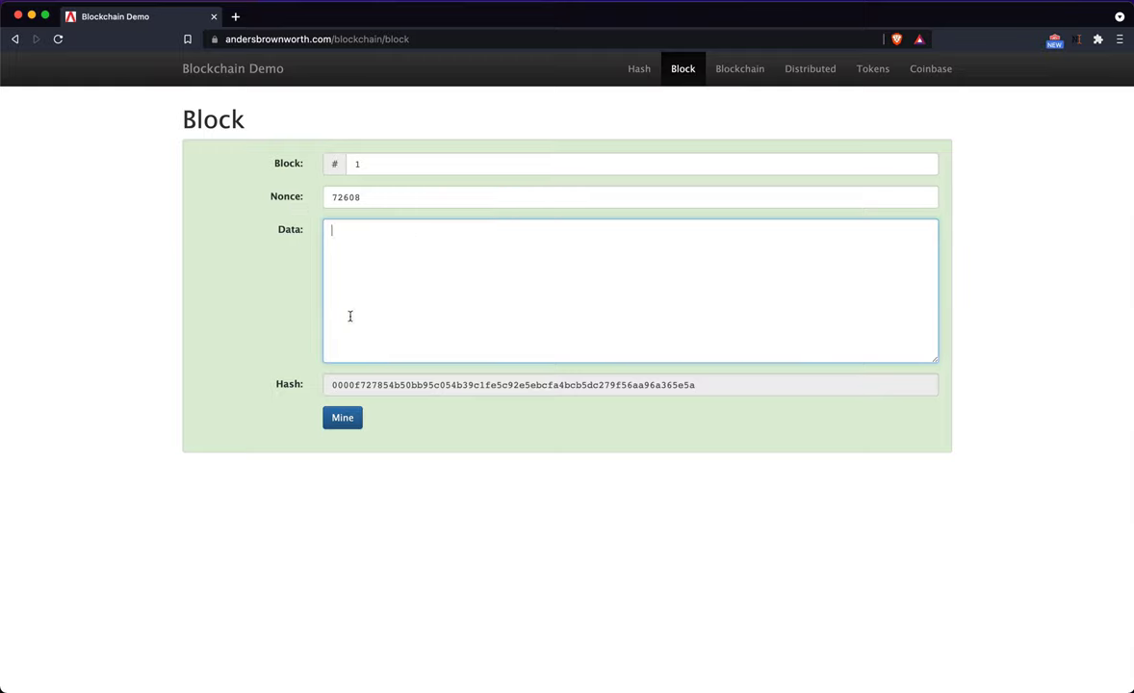
left_click(351, 390)
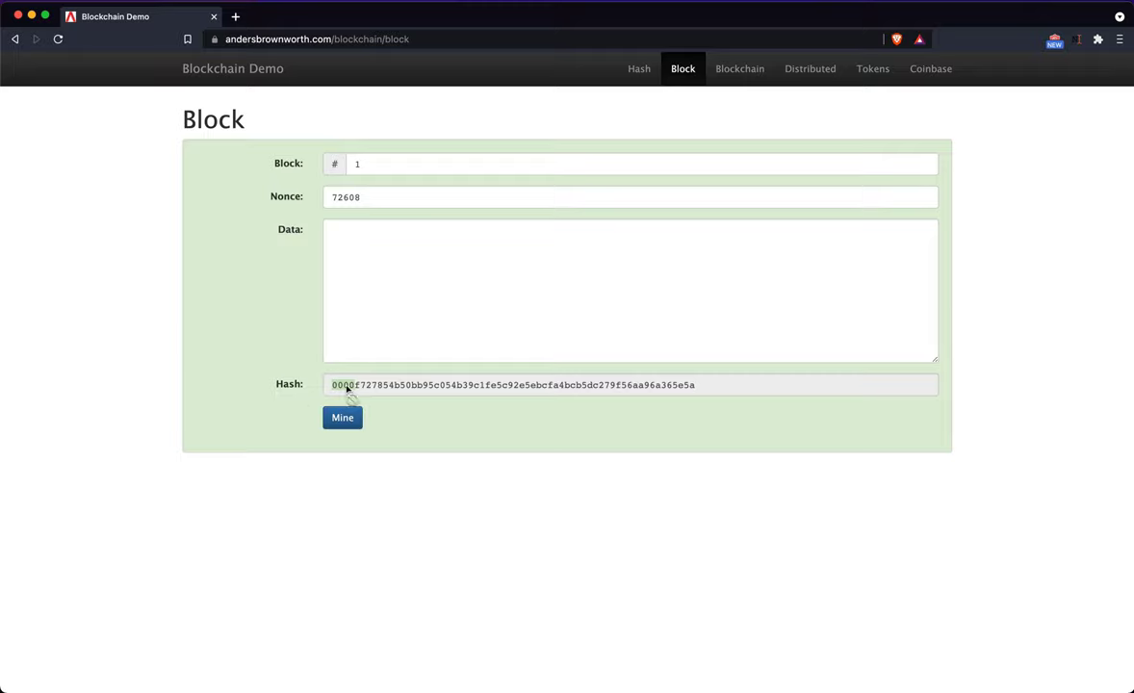
left_click(396, 315)
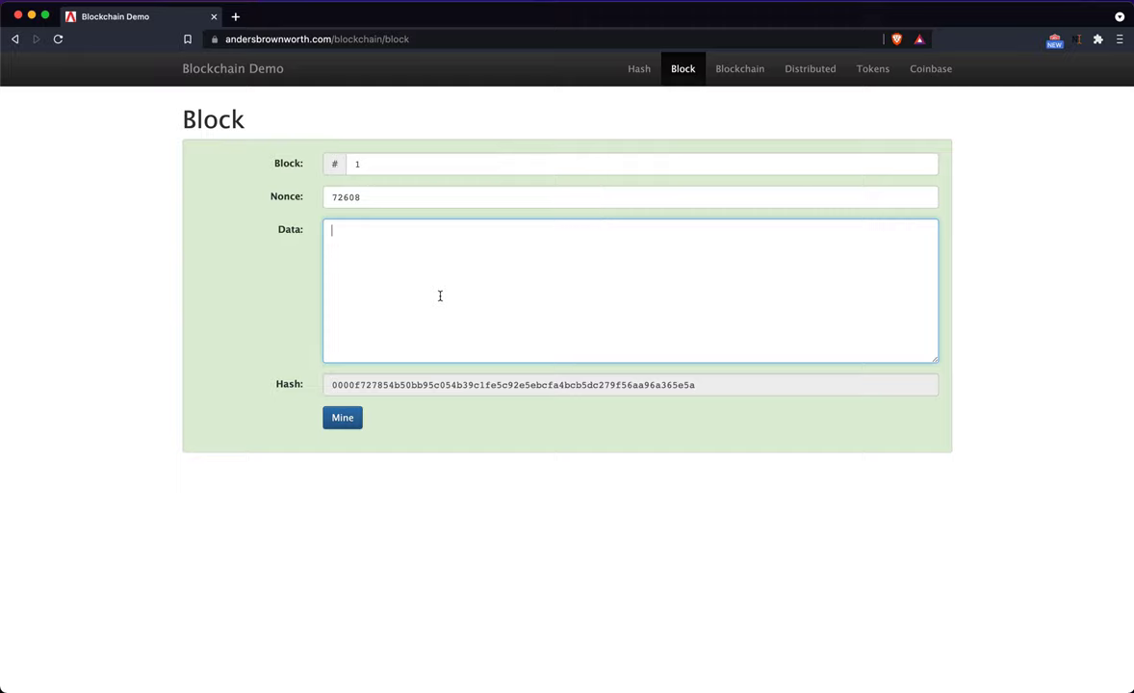
- Put 'Maurizio' in block 1's data and mine it to a valid hash with nonce 11089
type("Maurizio")
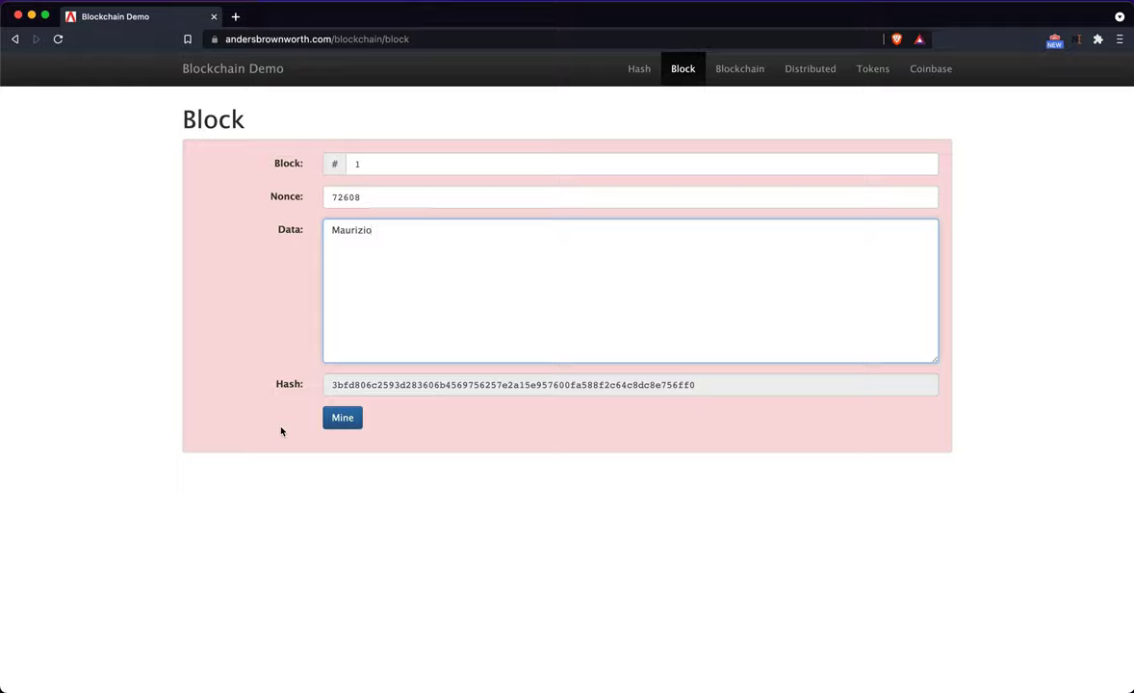
left_click(398, 195)
left_click(379, 165)
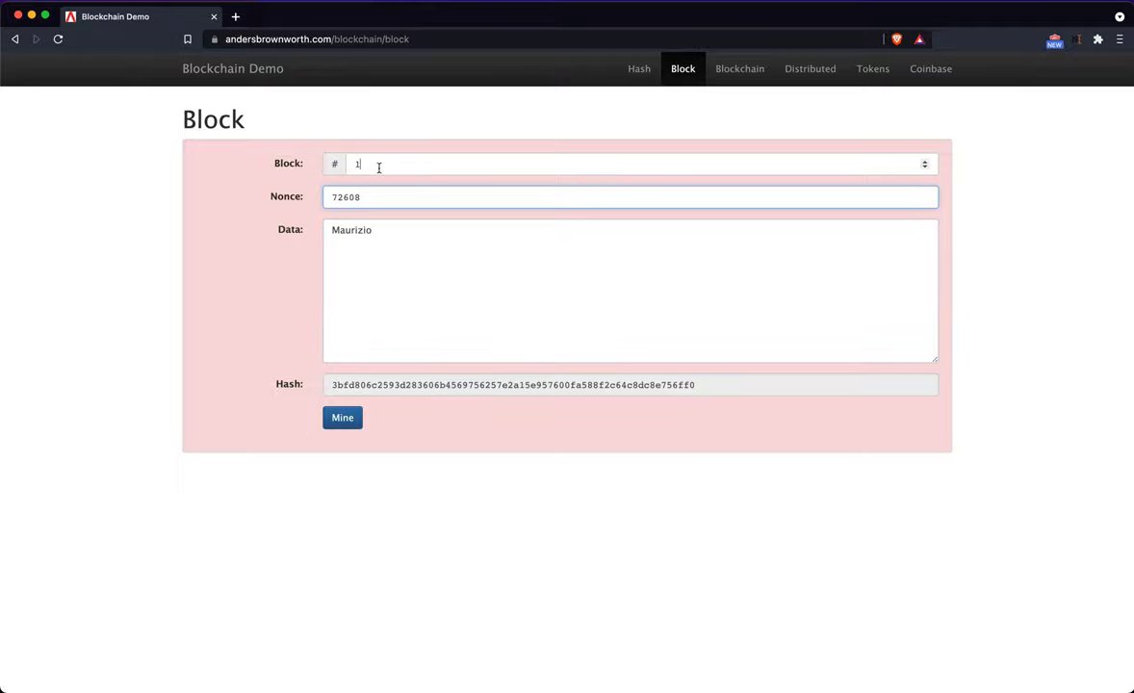
left_click(341, 424)
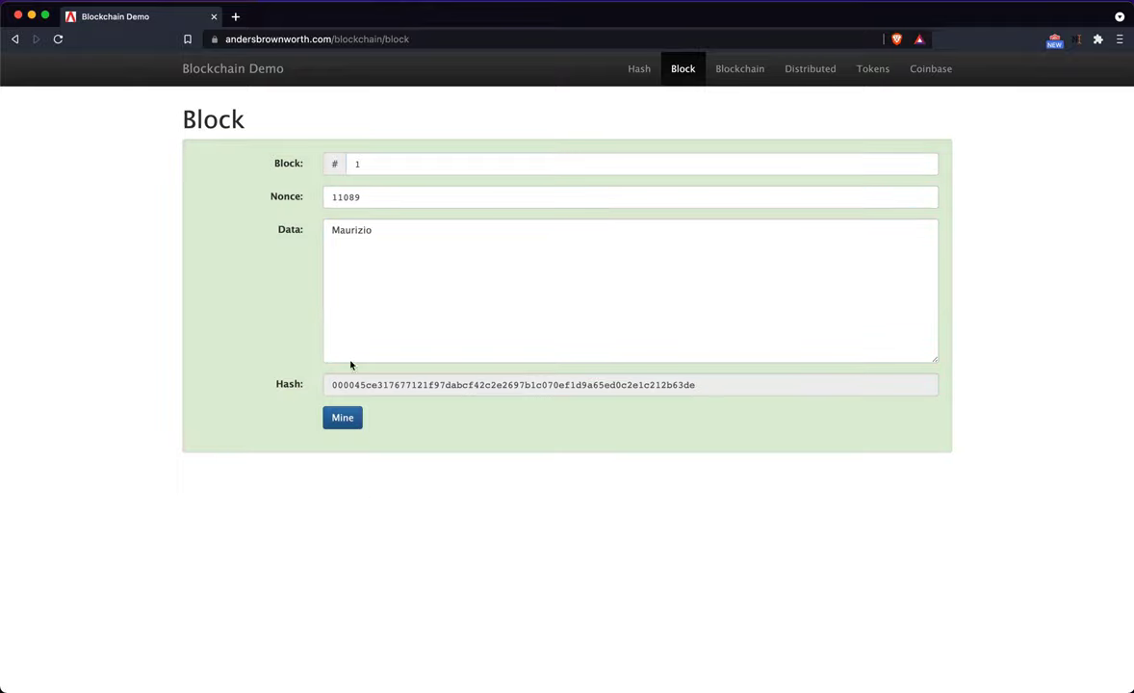
left_click(377, 200)
double_click(320, 206)
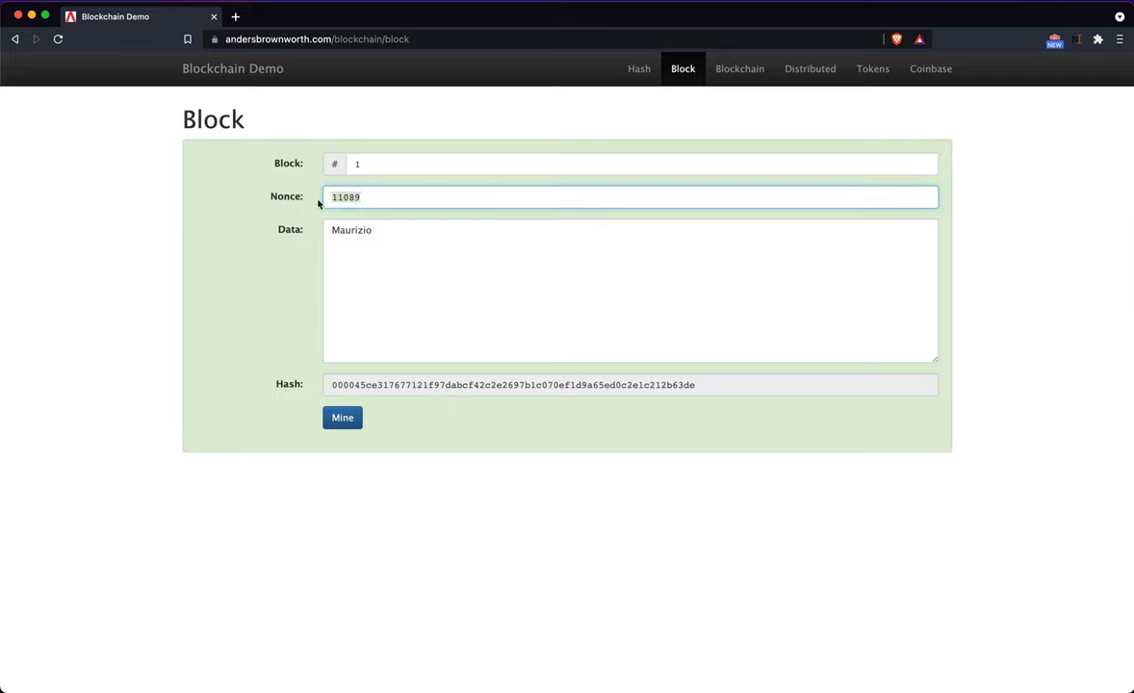
left_click(389, 309)
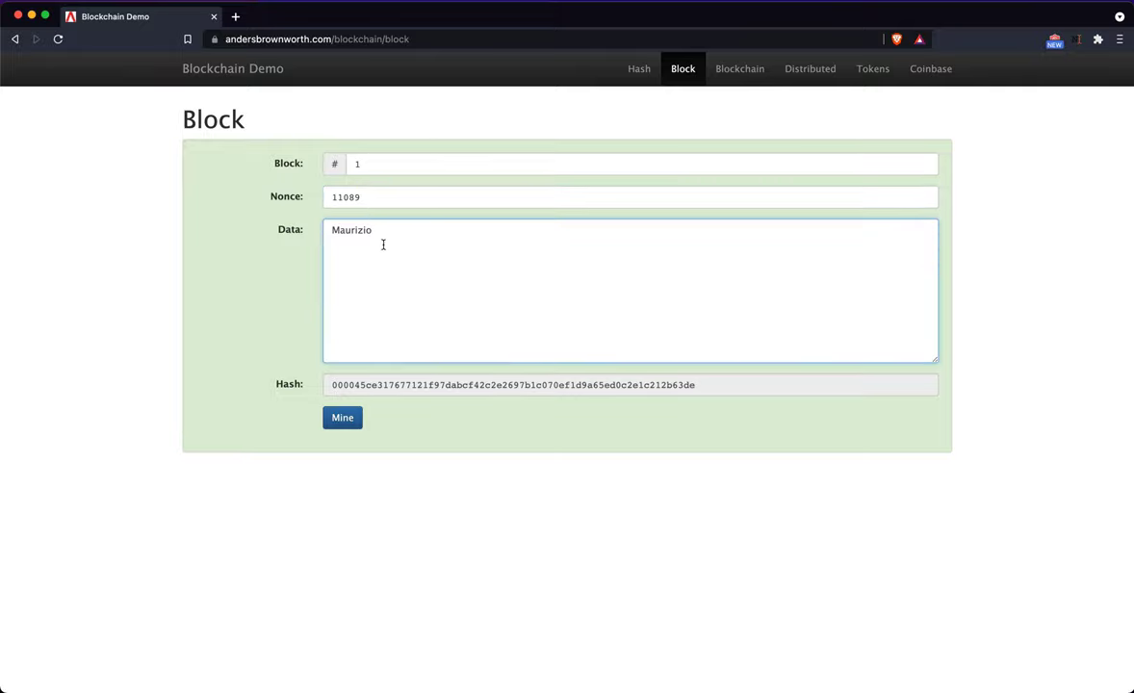
left_click(350, 397)
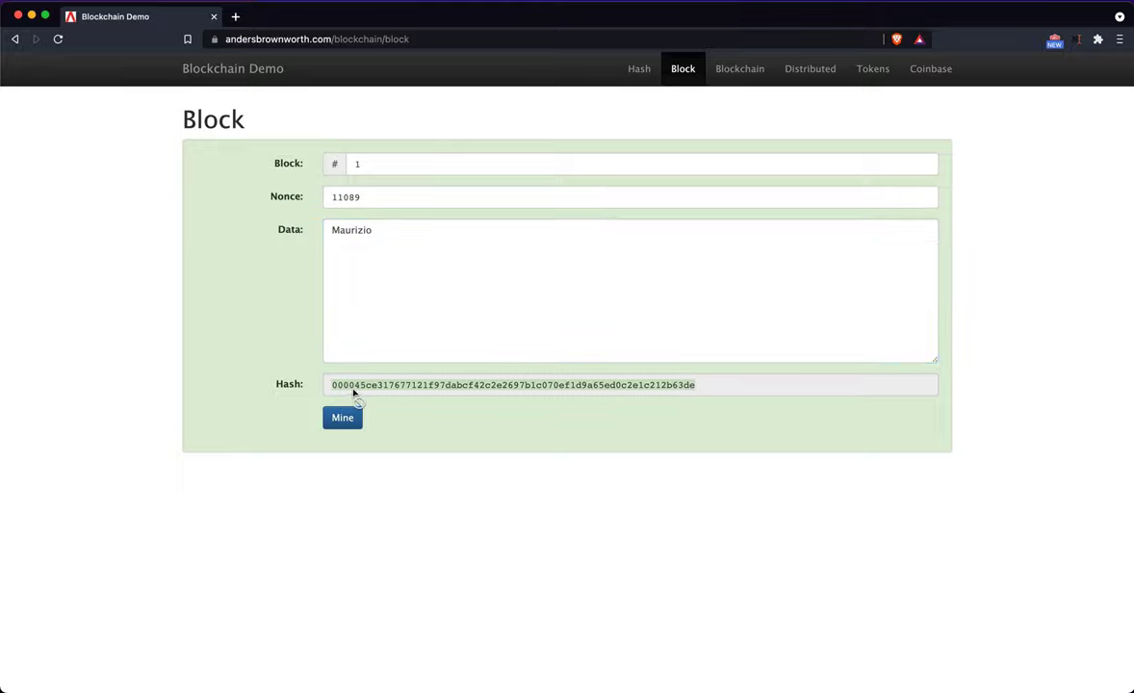
- Raise the block number from 1 to 2 and re-mine it to nonce 27844
left_click(443, 259)
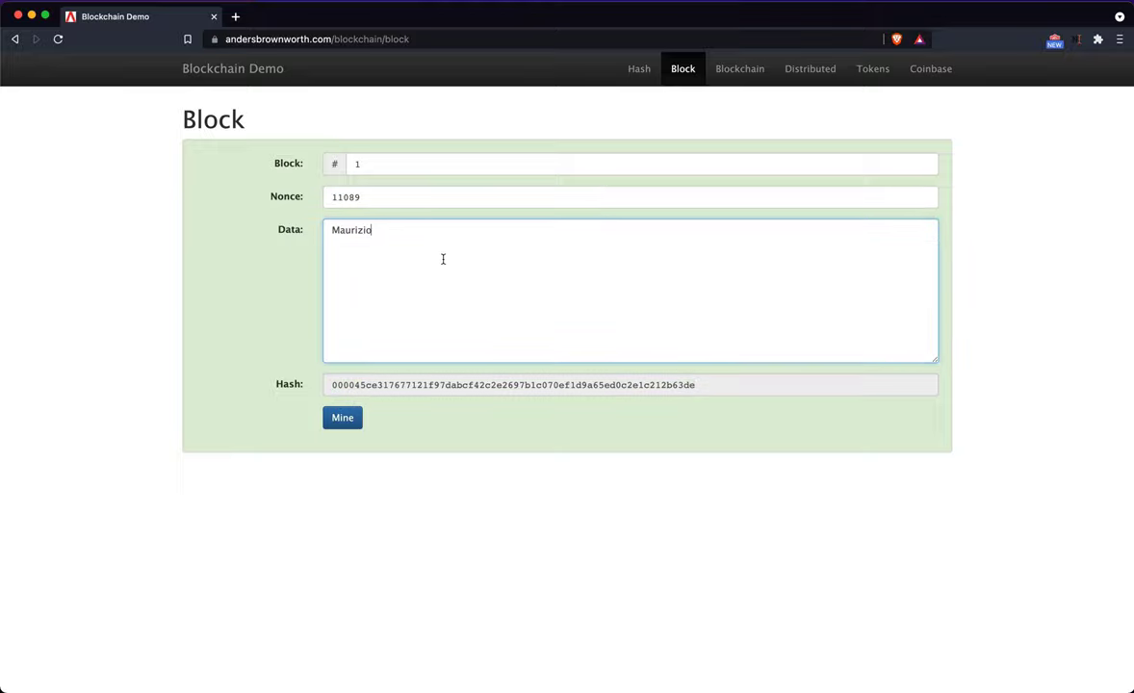
left_click(418, 159)
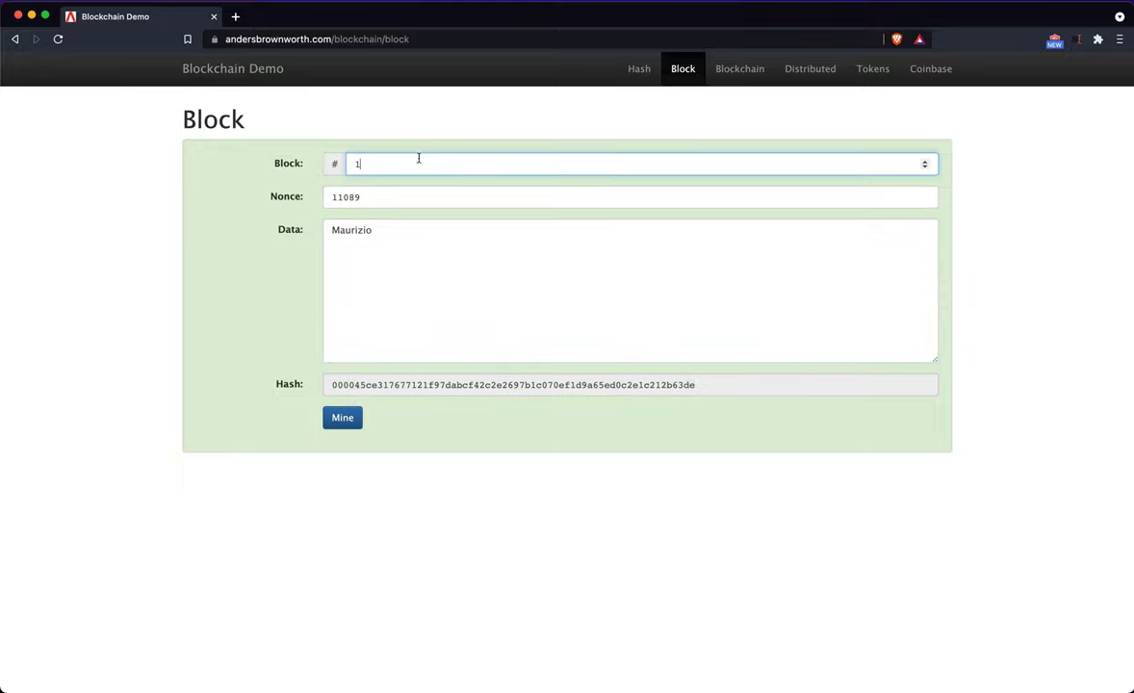
left_click(925, 160)
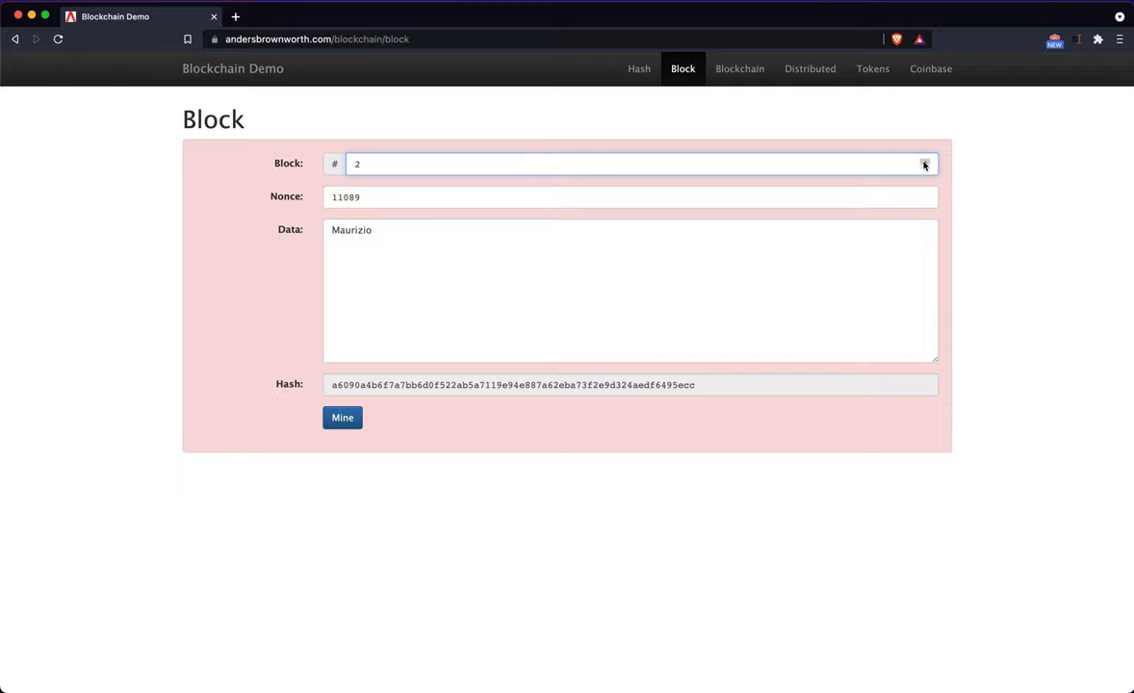
left_click(343, 420)
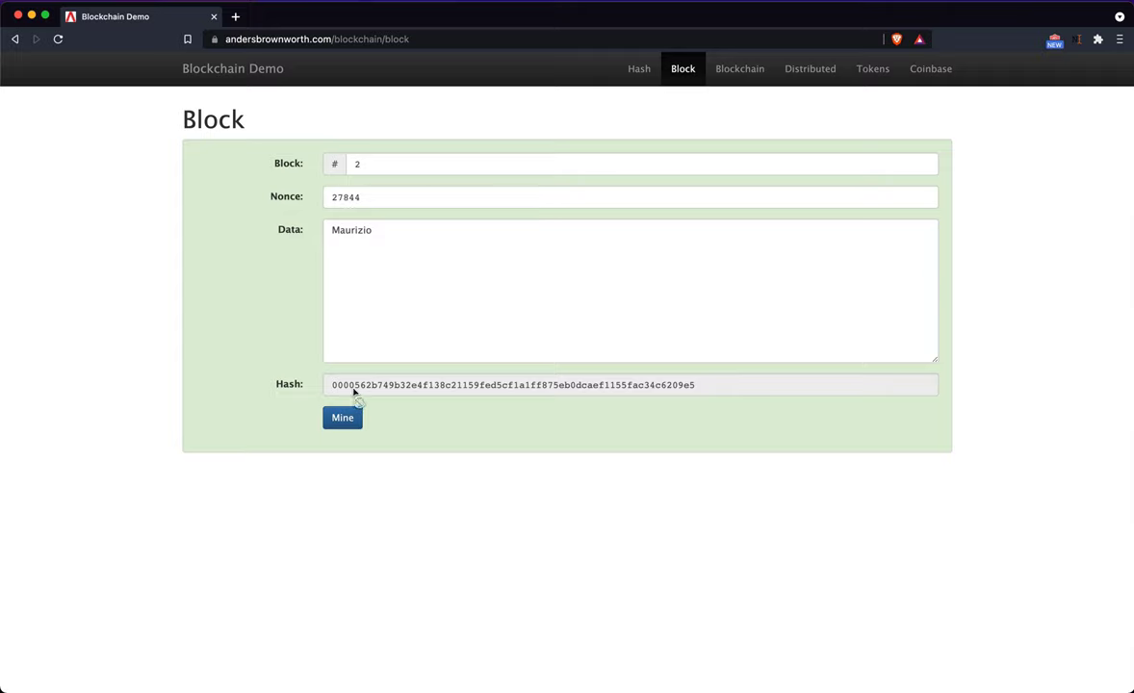
- Review block 2's nonce 27844, 'Maurizio' data and the hash's leading zeros
left_click(404, 289)
left_click(414, 192)
key("shift+Tab")
left_click(396, 240)
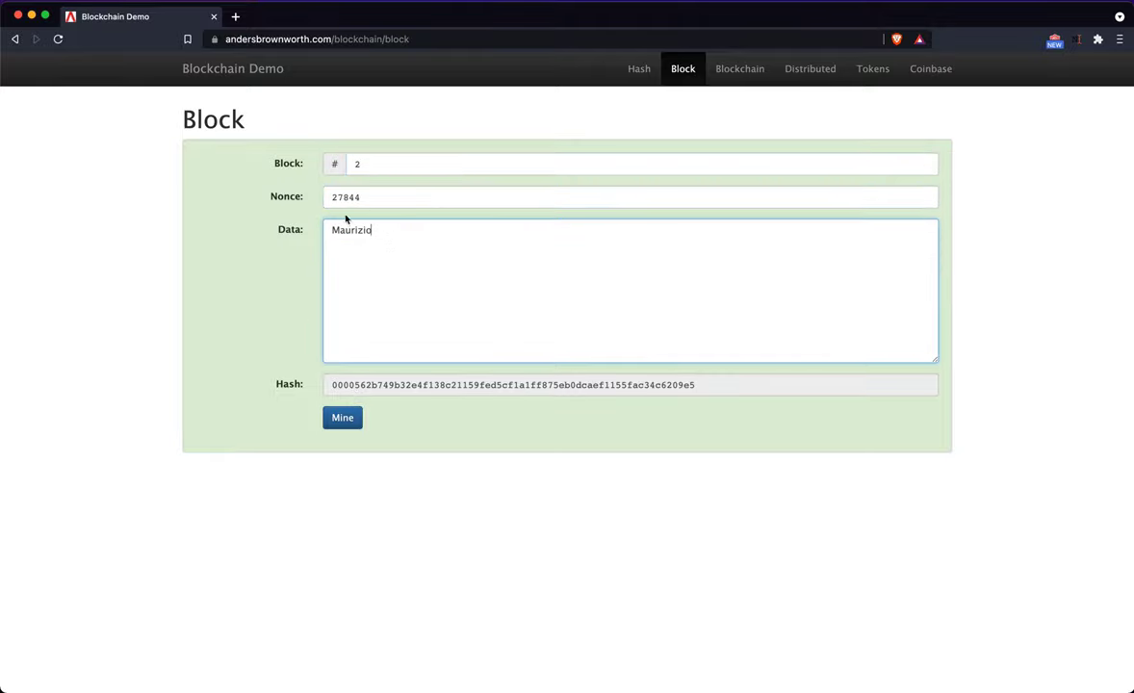
left_click_drag(331, 385, 357, 385)
left_click(548, 253)
left_click(388, 196)
left_click(403, 167)
left_click(385, 279)
left_click(748, 70)
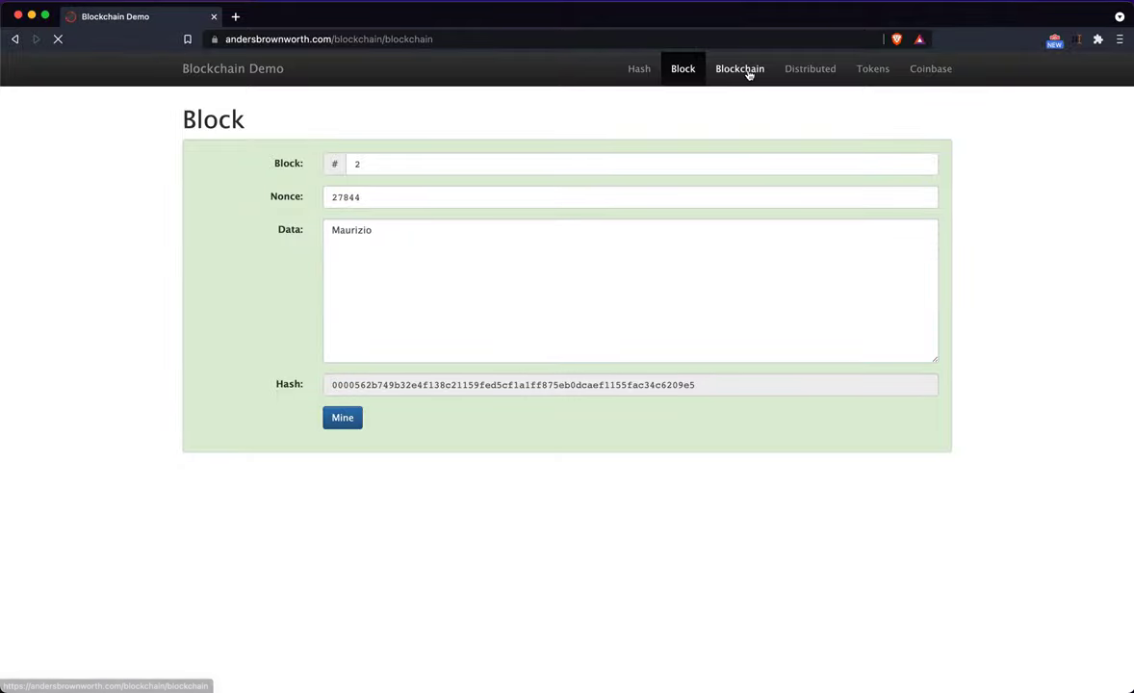
mouse_move(370, 504)
left_mouse_down()
mouse_move(864, 499)
mouse_move(277, 531)
left_mouse_up()
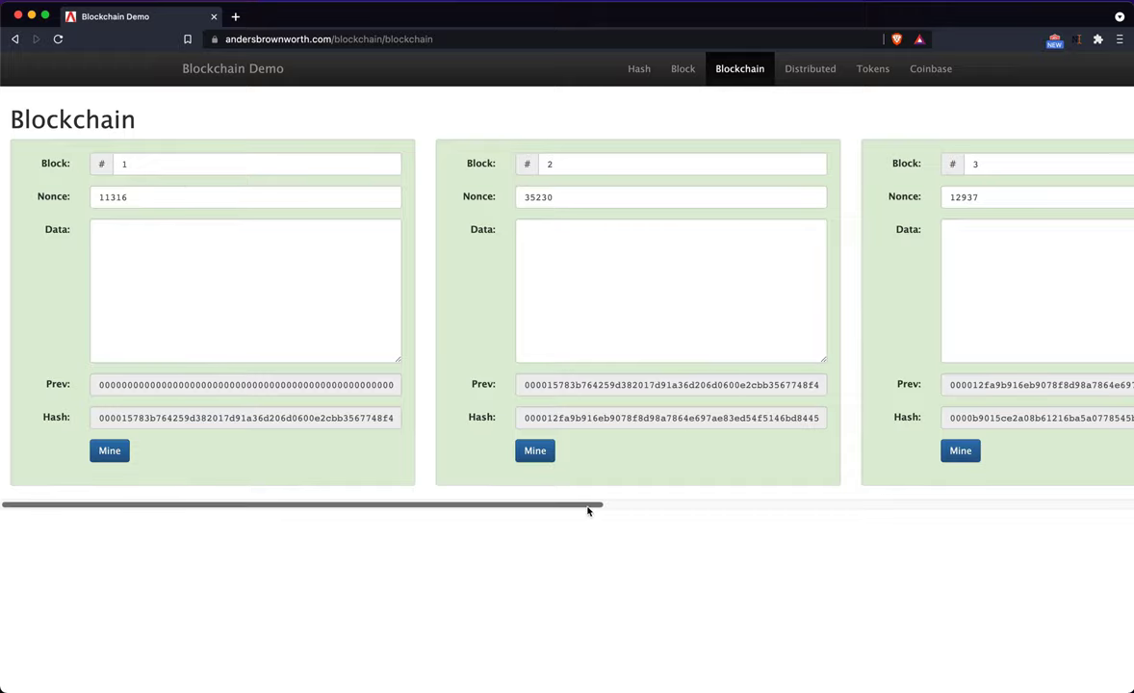
mouse_move(588, 511)
left_mouse_down()
mouse_move(1102, 487)
mouse_move(550, 529)
left_mouse_up()
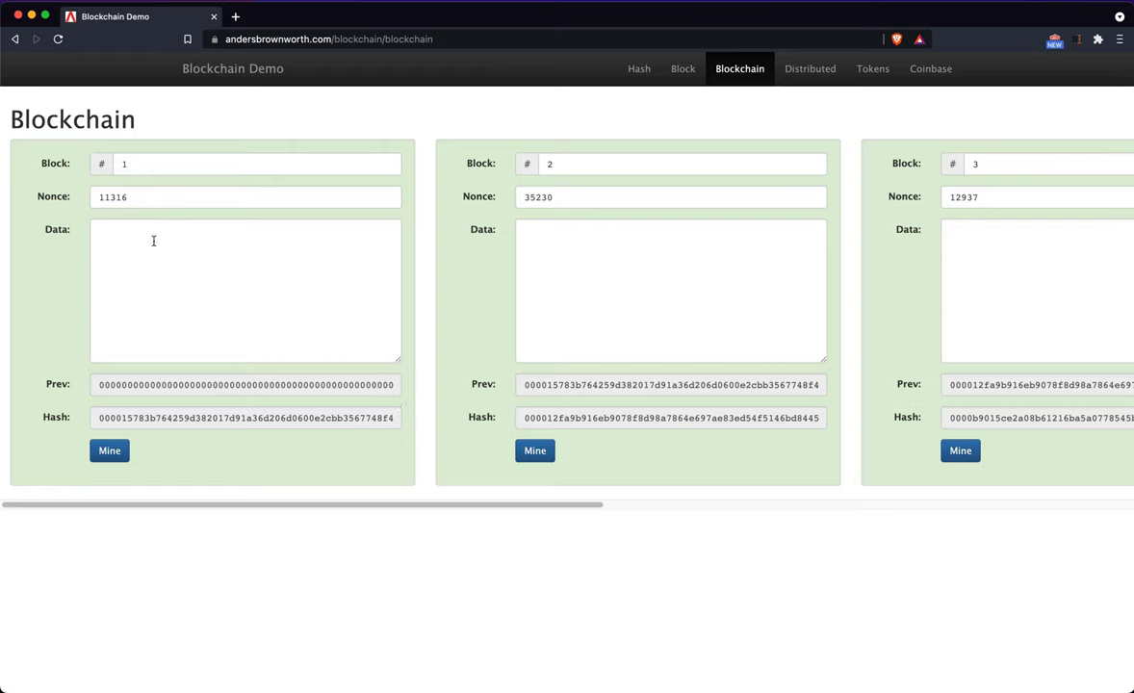
left_click_drag(101, 385, 420, 385)
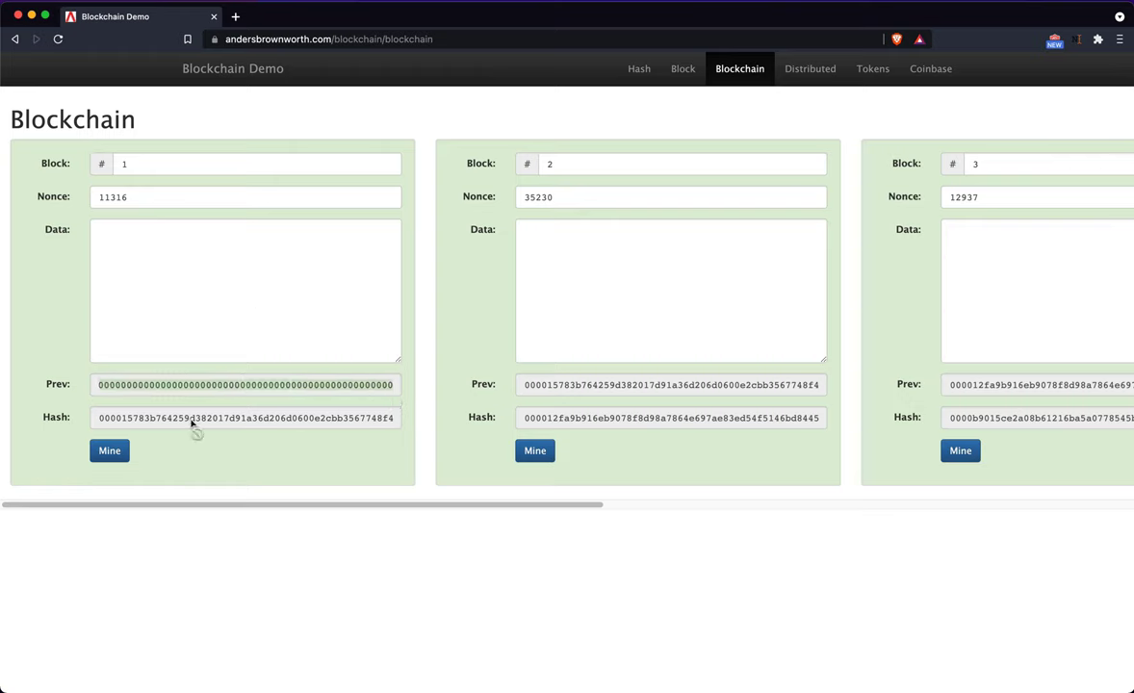
left_click(135, 274)
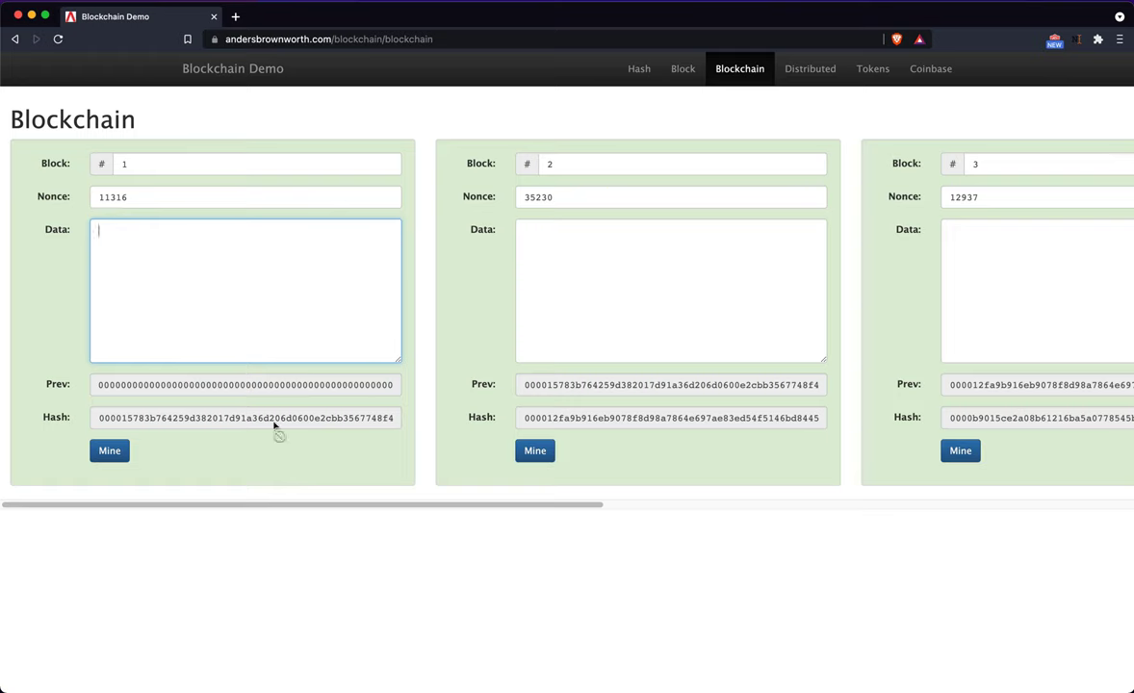
left_click_drag(96, 422, 124, 420)
left_click_drag(524, 418, 547, 424)
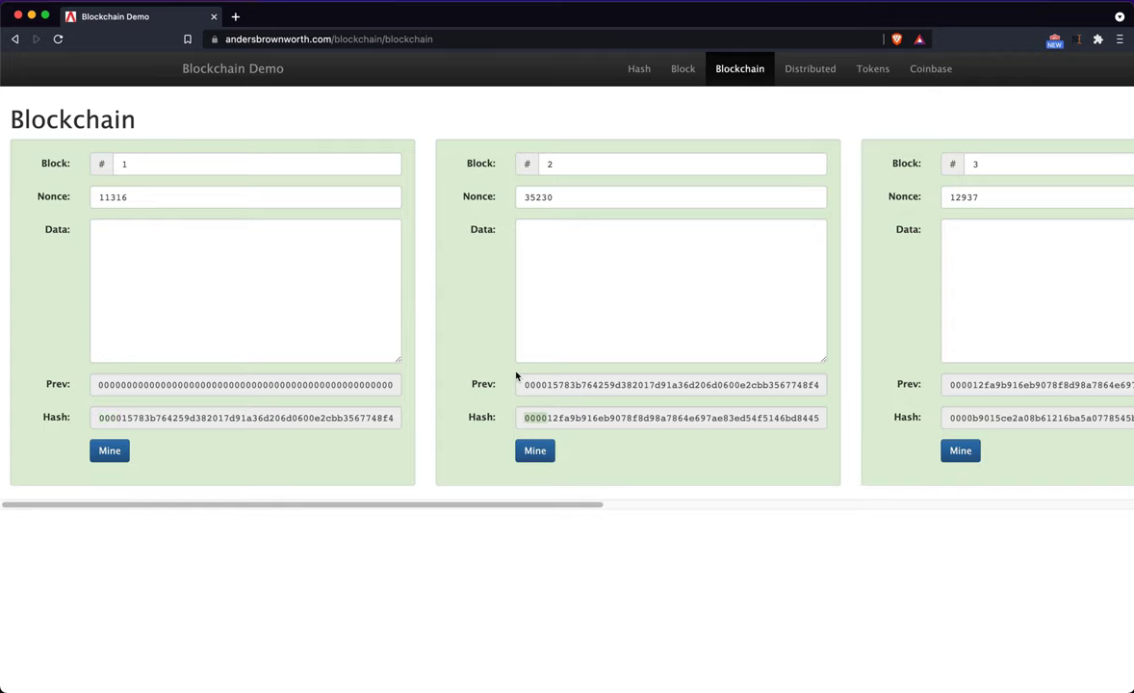
scroll(760, 513, "right", 5)
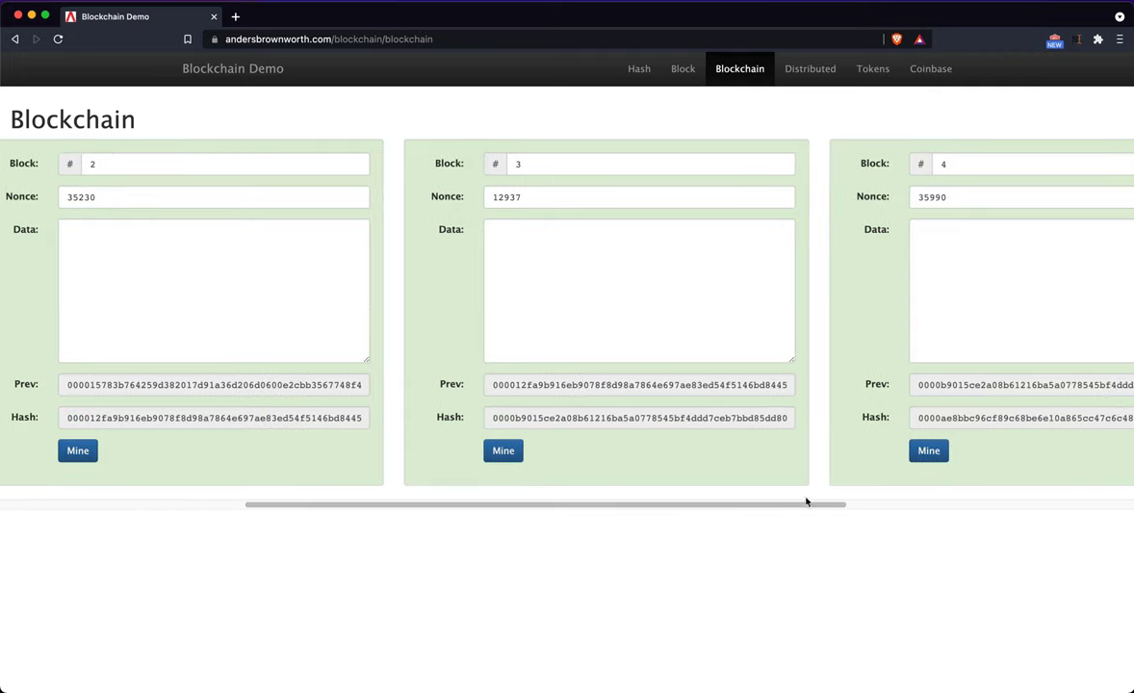
scroll(788, 508, "right", 6)
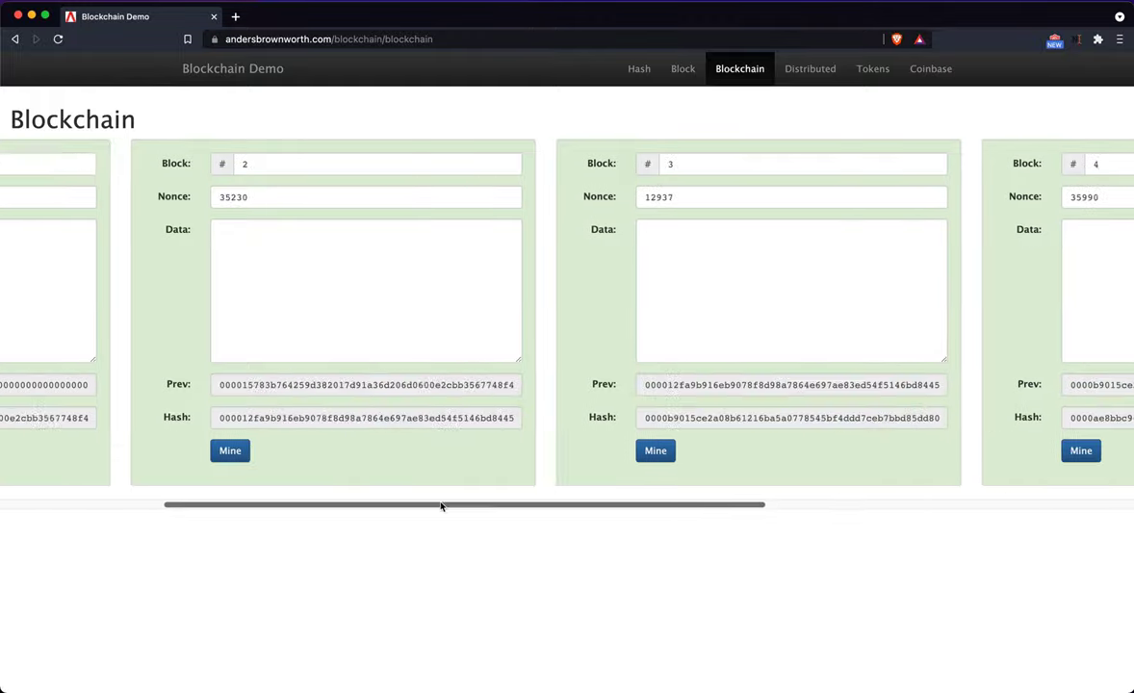
- Enter 'Maurizio' as block 1's data on the Blockchain page
left_click_drag(867, 498, 318, 503)
left_click(215, 248)
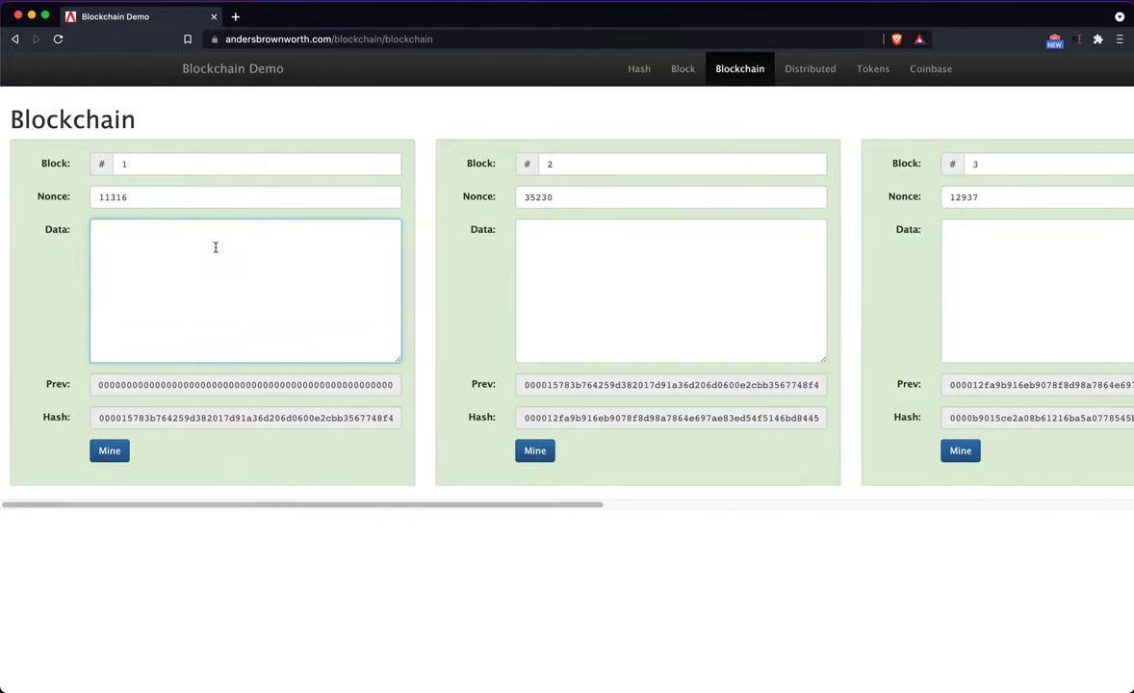
type("Maurizio")
- Compare block 1's new hash with block 2's previous-hash value
left_click_drag(98, 418, 409, 425)
left_click_drag(524, 385, 830, 392)
left_click_drag(555, 511, 673, 509)
mouse_move(726, 385)
left_mouse_down()
mouse_move(944, 397)
mouse_move(717, 528)
left_mouse_up()
scroll(577, 453, "right", 8)
mouse_move(425, 418)
left_mouse_down()
mouse_move(466, 433)
mouse_move(589, 420)
left_mouse_up()
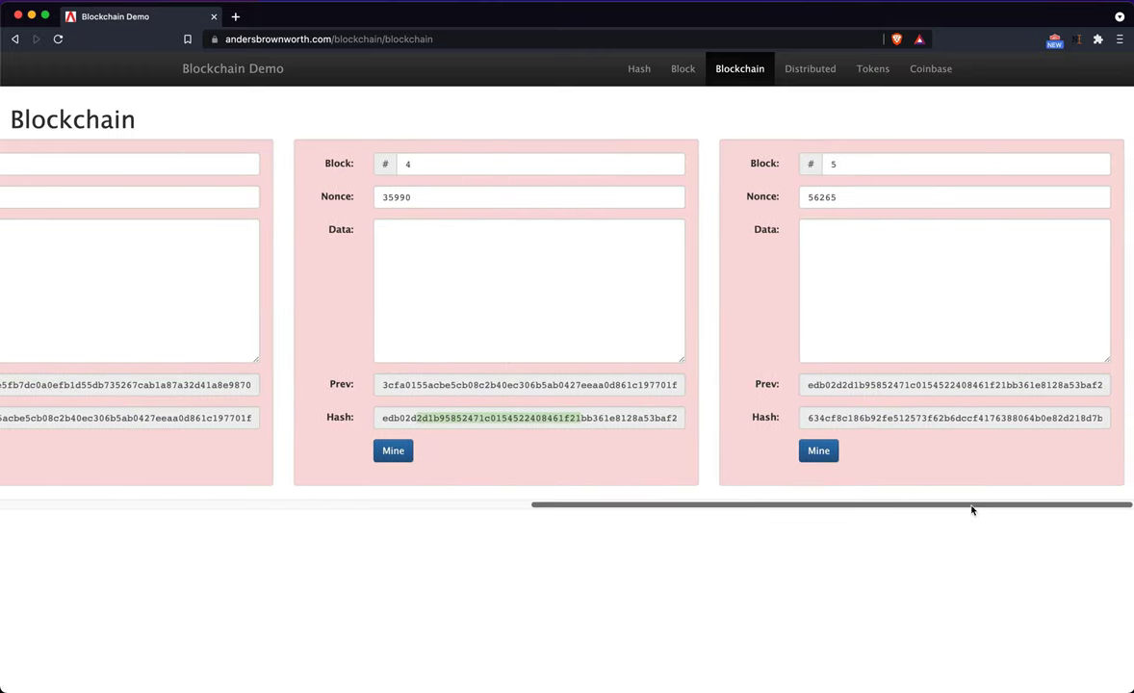
left_click_drag(973, 511, 2, 196)
- Highlight block 1's nonce 11316 and match its full hash against block 2's previous hash
left_click(223, 316)
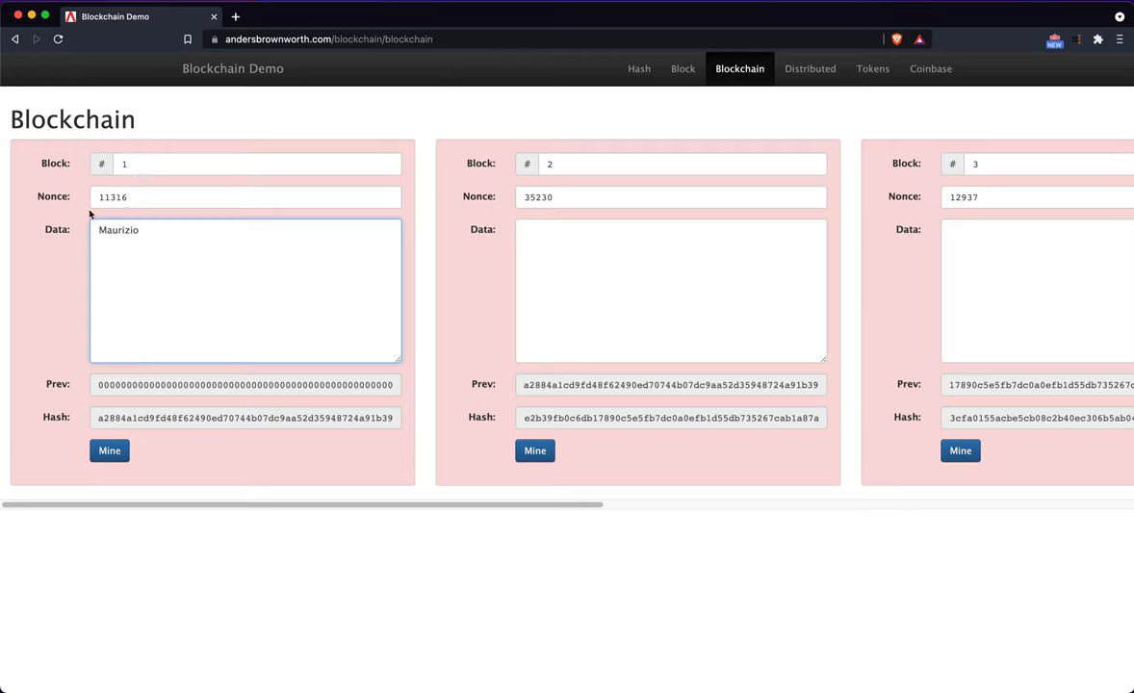
mouse_move(168, 194)
left_mouse_down()
mouse_move(55, 206)
mouse_move(121, 393)
left_mouse_up()
left_click(101, 383)
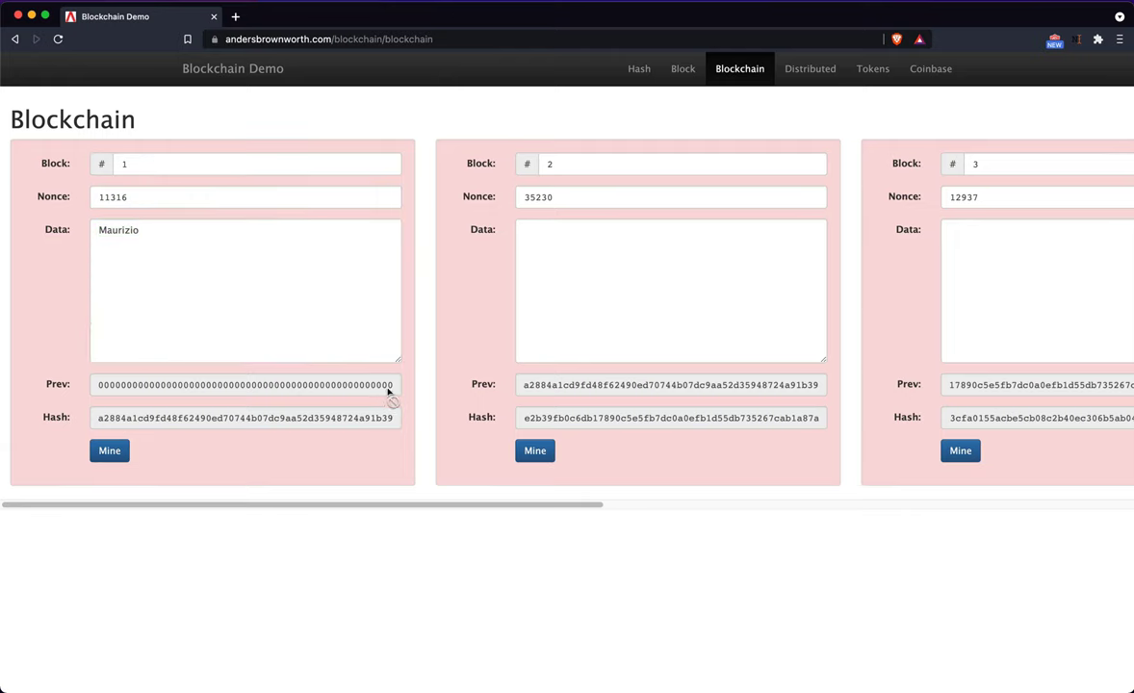
mouse_move(101, 420)
left_mouse_down()
mouse_move(132, 423)
mouse_move(100, 423)
left_mouse_up()
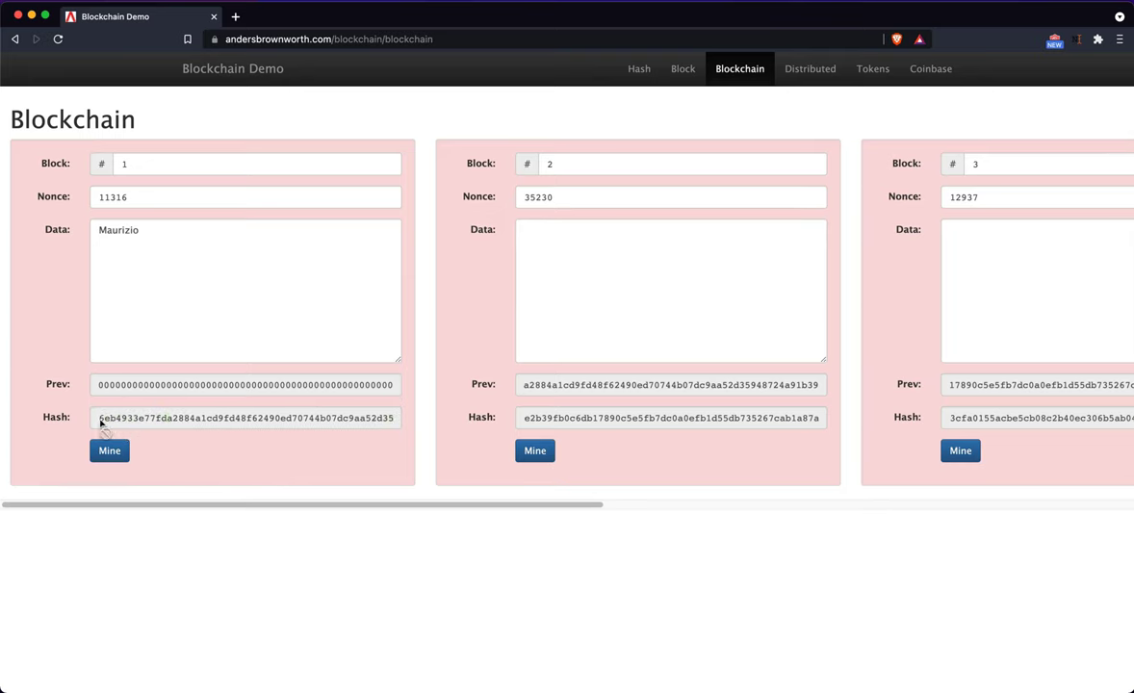
double_click(96, 423)
double_click(528, 386)
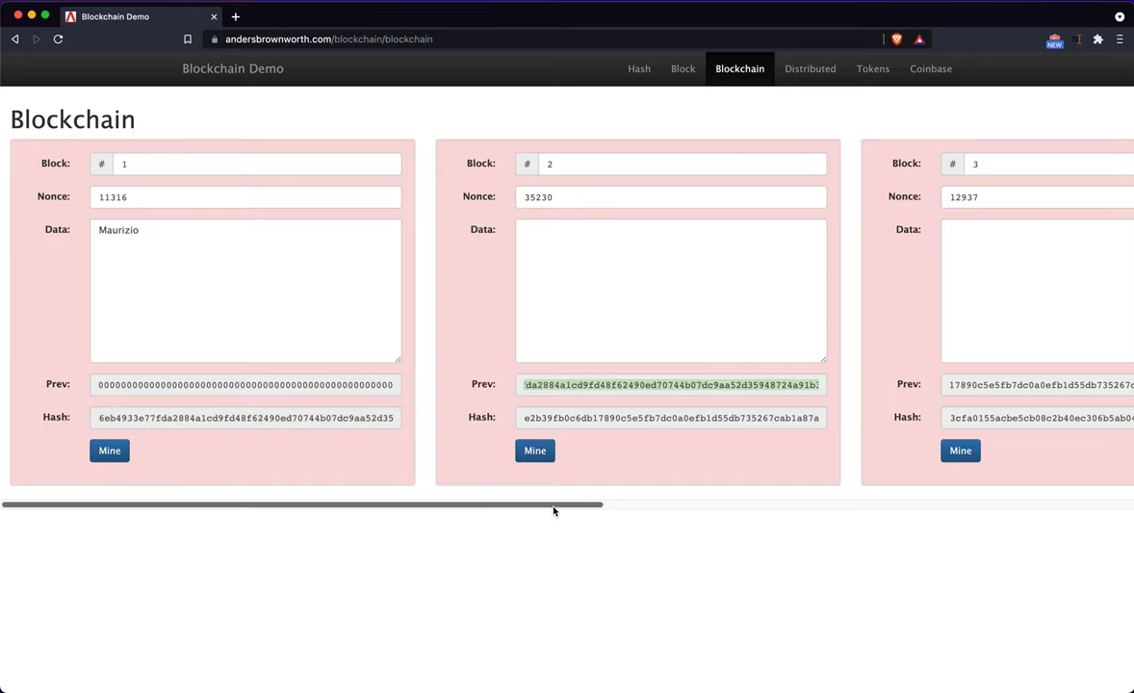
mouse_move(554, 505)
left_mouse_down()
mouse_move(727, 504)
mouse_move(369, 506)
left_mouse_up()
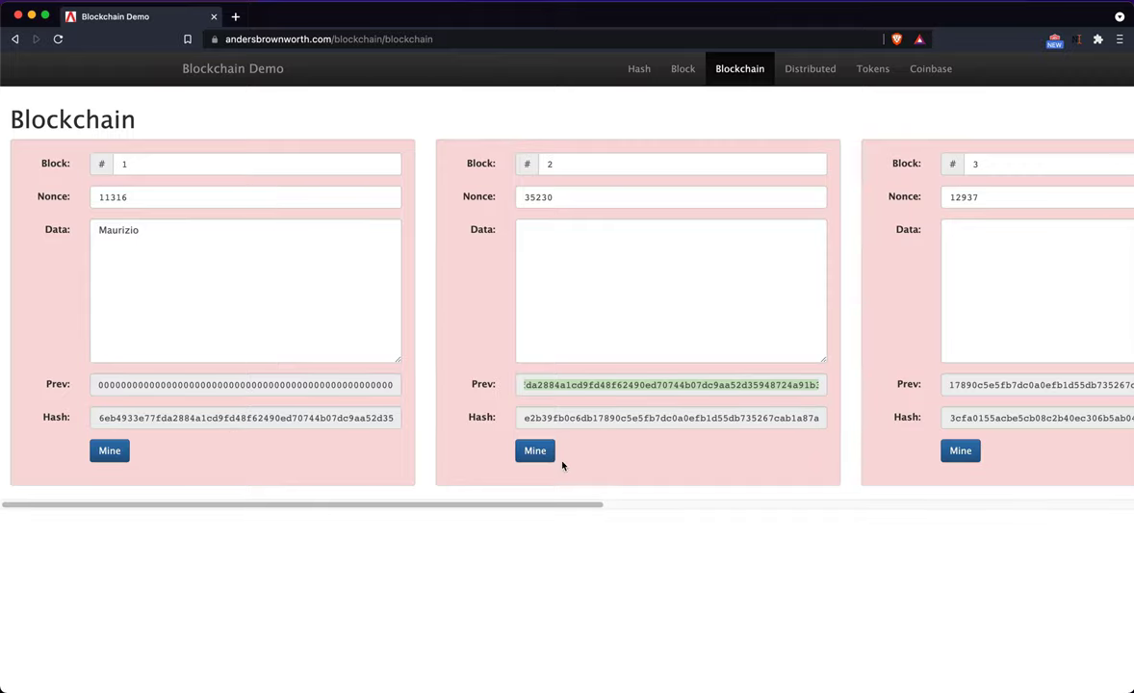
mouse_move(534, 504)
left_mouse_down()
mouse_move(1080, 539)
mouse_move(314, 534)
left_mouse_up()
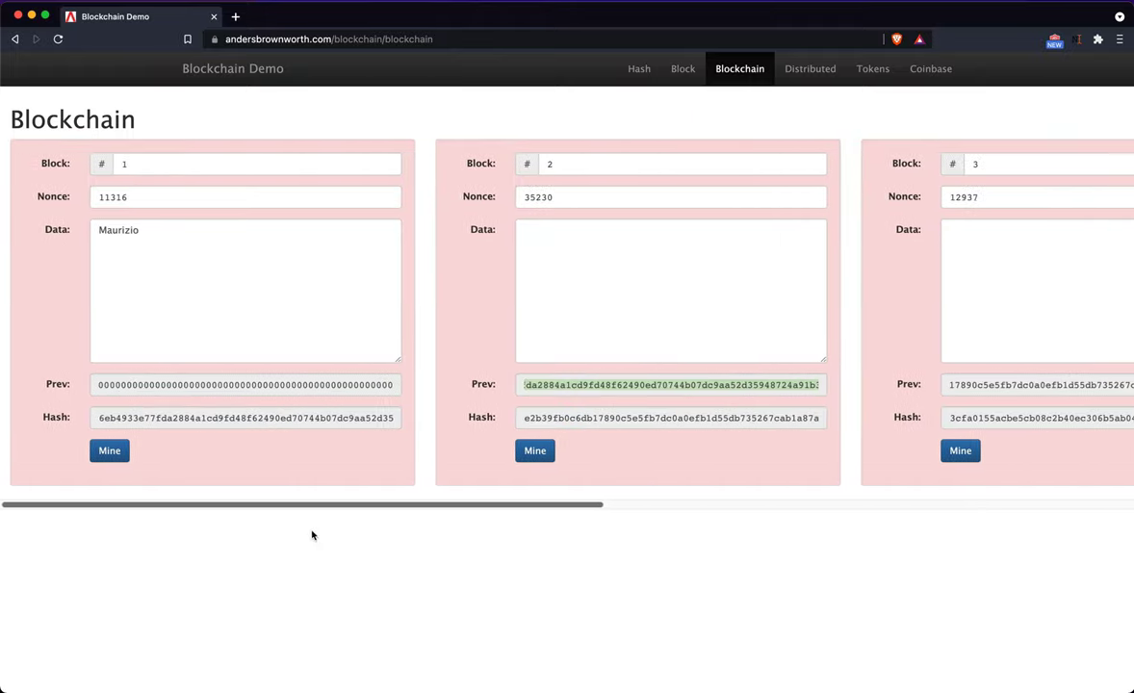
- Re-mine blocks 1 and 2 so they are valid again
left_click(110, 453)
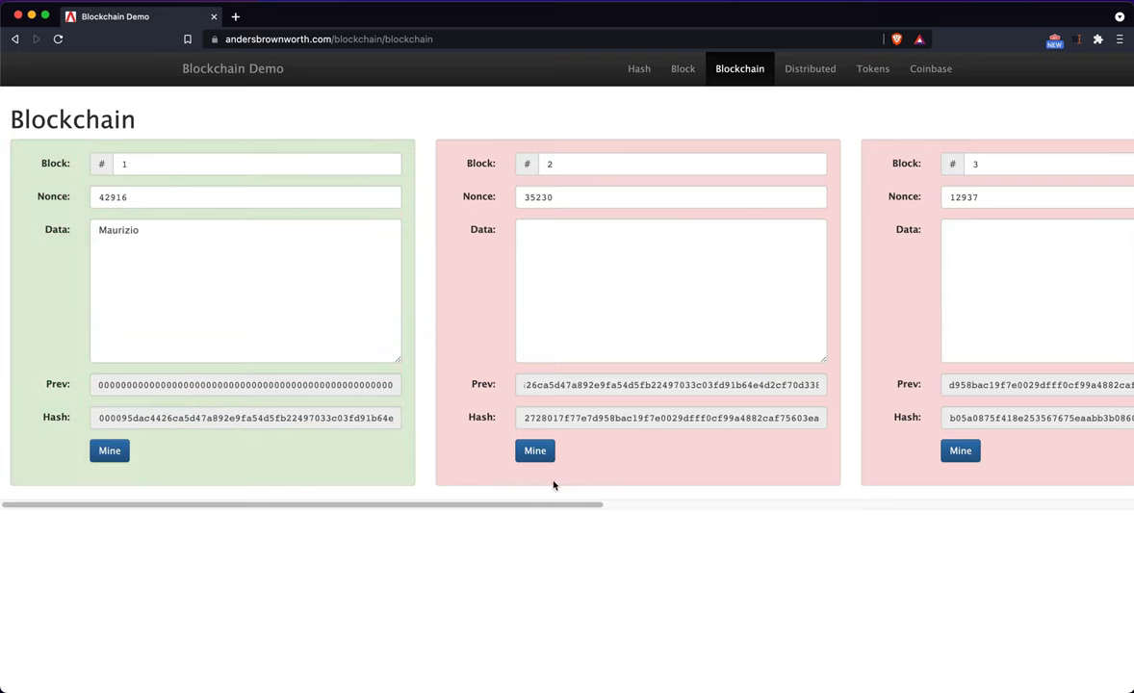
scroll(456, 466, "right", 1)
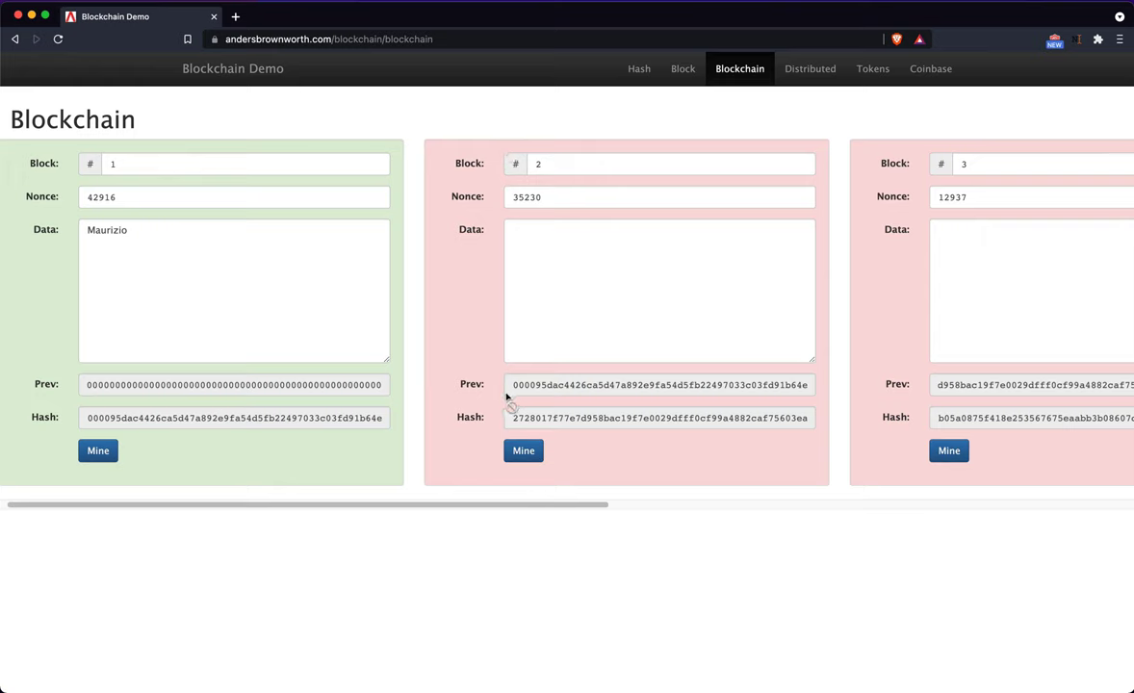
left_click_drag(514, 389, 544, 425)
left_click(570, 261)
left_click(526, 455)
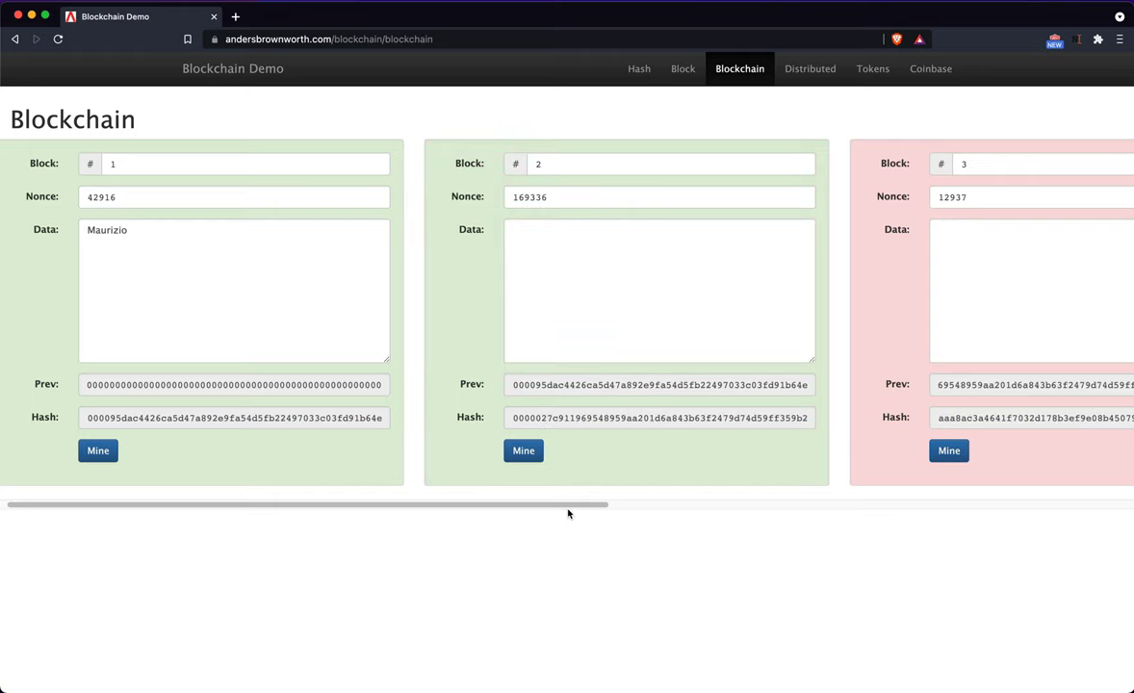
- Mine blocks 3 and 5 further along the chain
scroll(587, 512, "right", 1)
scroll(482, 472, "right", 5)
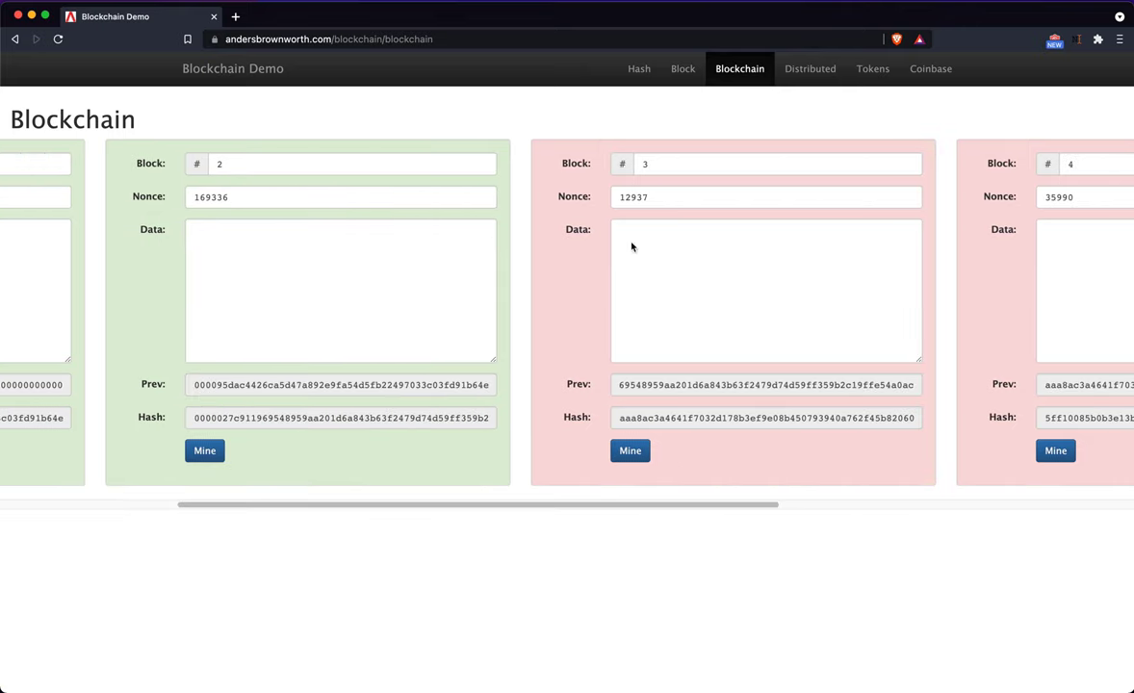
left_click(629, 459)
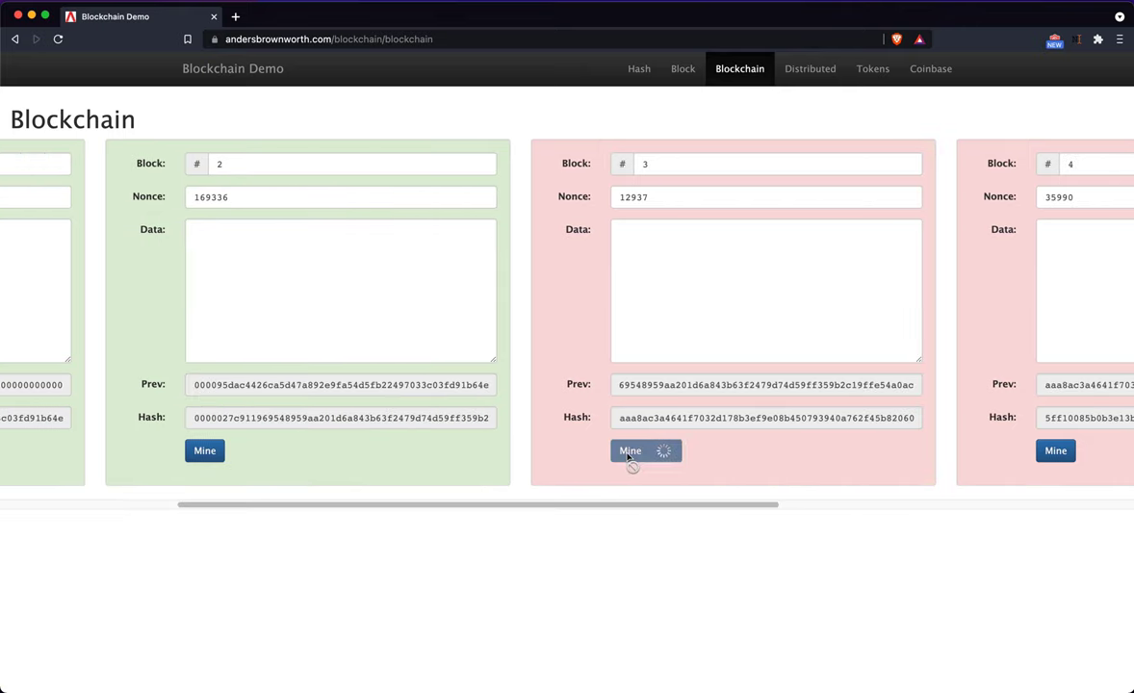
scroll(701, 516, "right", 3)
scroll(856, 511, "right", 5)
left_click(973, 450)
mouse_move(742, 503)
left_mouse_down()
mouse_move(878, 631)
mouse_move(686, 524)
mouse_move(201, 523)
mouse_move(943, 555)
left_mouse_up()
scroll(197, 466, "left", 10)
- Change block 3's data to 'soatehu' and re-mine it
left_click(567, 310)
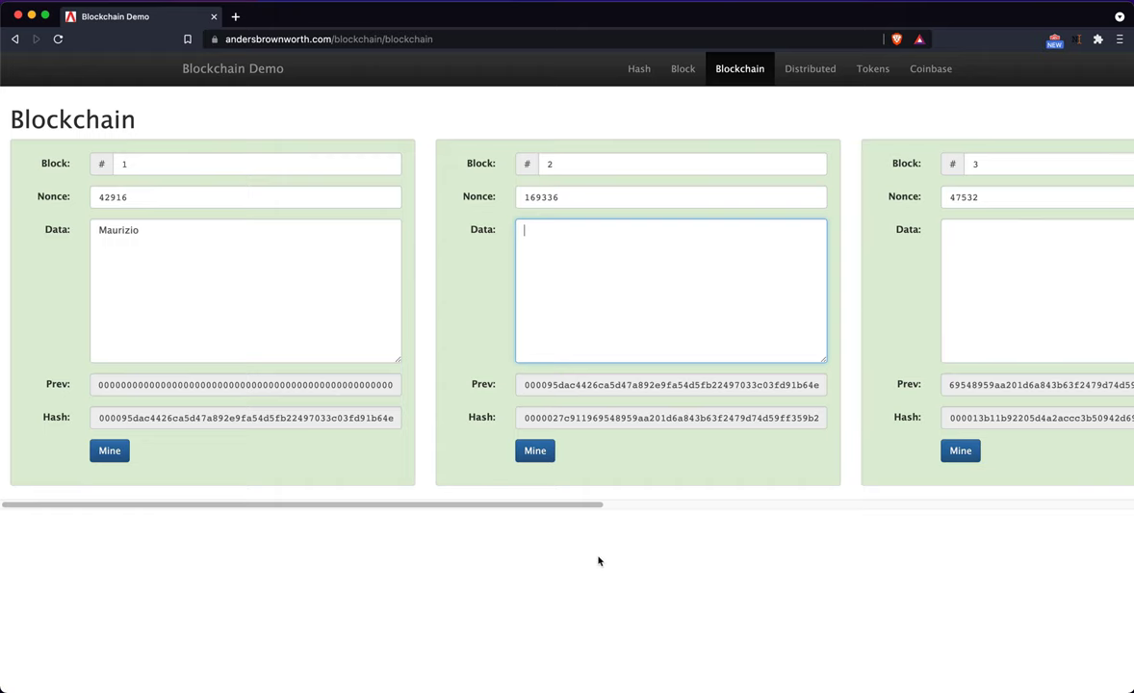
scroll(701, 508, "right", 2)
scroll(701, 508, "right", 8)
left_click(663, 289)
type("soatehu")
left_click(445, 452)
- Mine blocks 4 and 5 until both show valid green
left_click(868, 451)
scroll(874, 504, "right", 2)
scroll(895, 462, "left", 5)
scroll(734, 515, "right", 3)
scroll(878, 511, "right", 8)
left_click(830, 456)
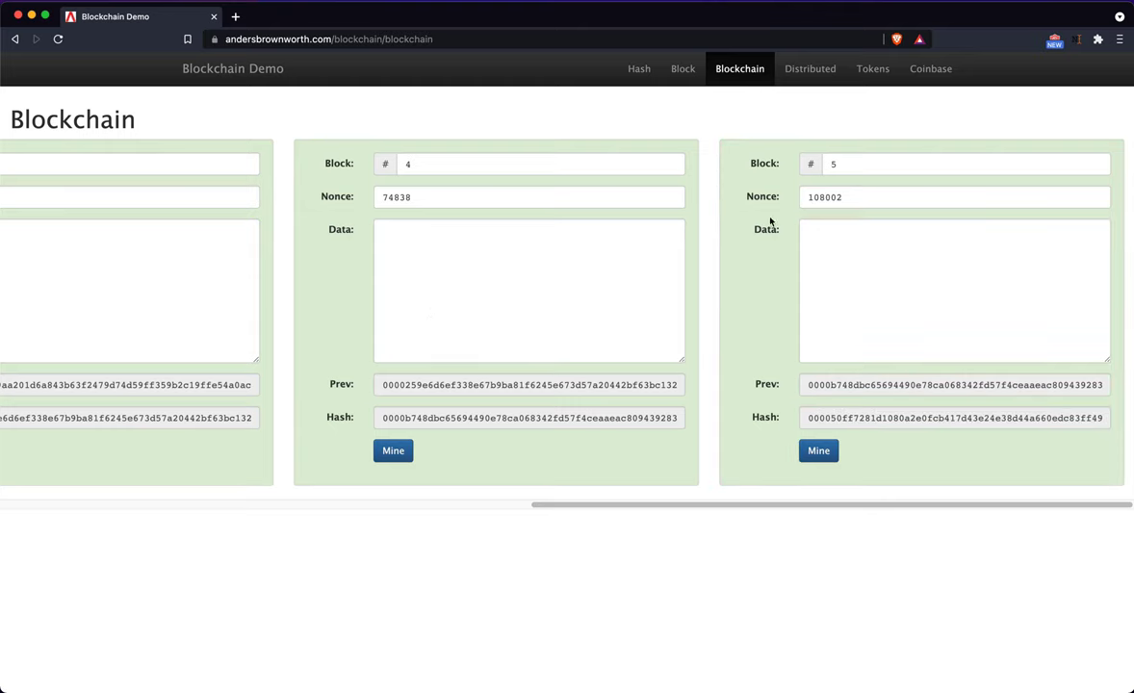
- Open the Distributed page and scroll through the peers' chains
left_click(818, 76)
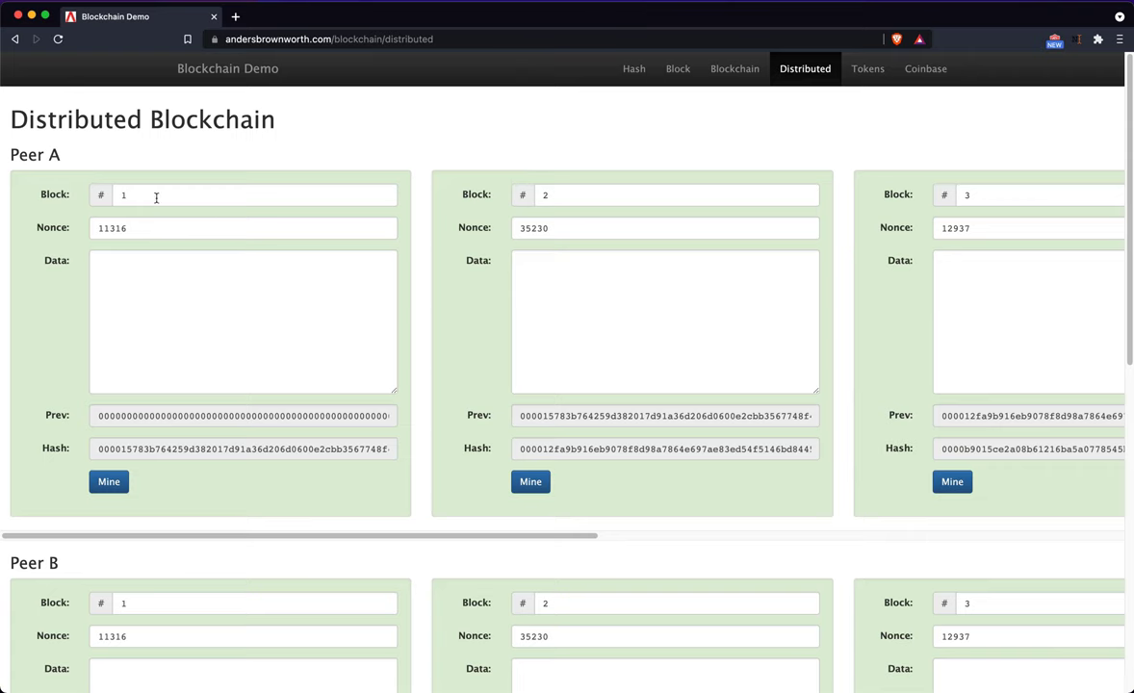
scroll(325, 552, "down", 3)
scroll(284, 541, "down", 3)
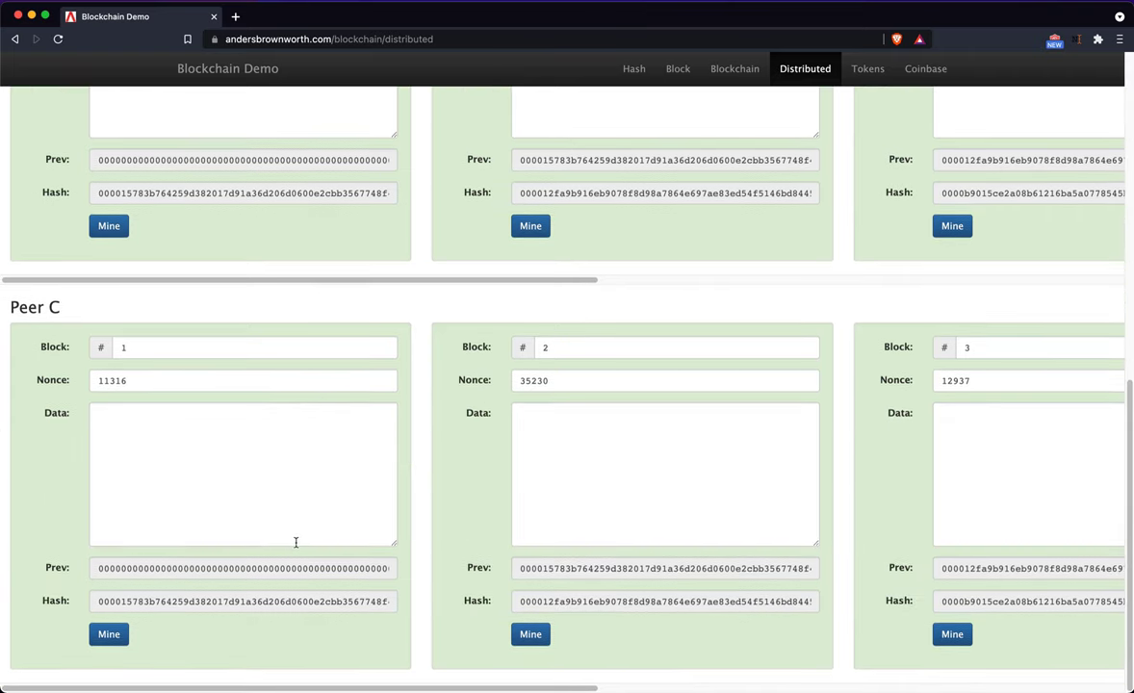
scroll(799, 514, "up", 10)
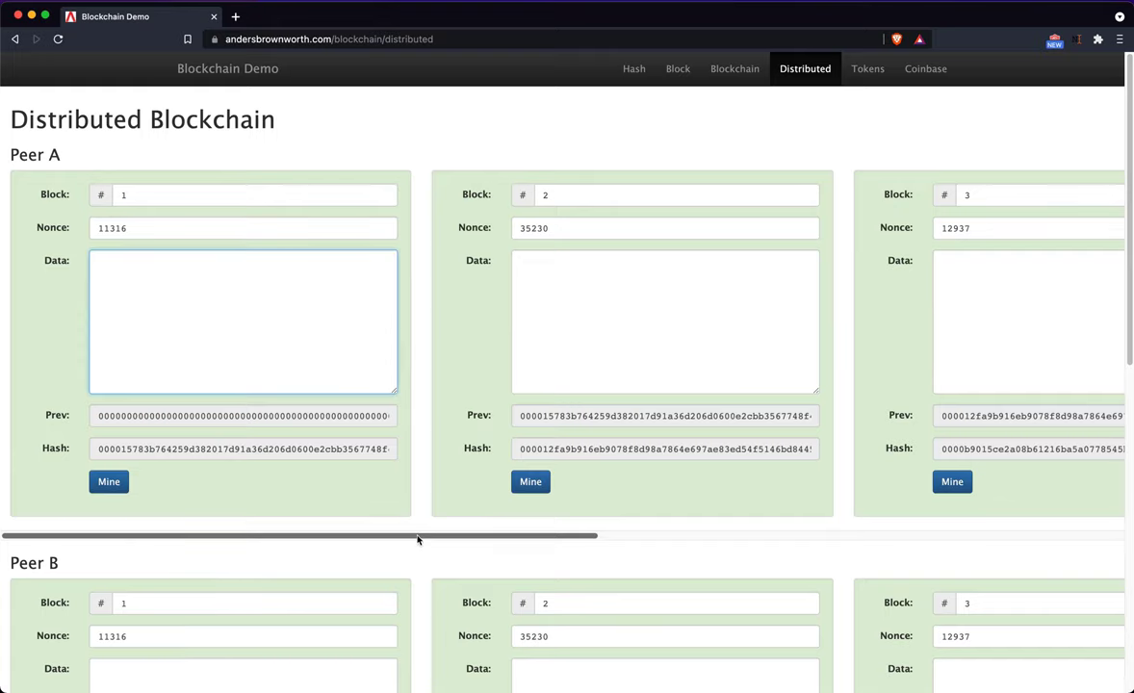
- Scroll across Peers A, B and C, highlighting Peer C block 5's hash for comparison
mouse_move(418, 537)
left_mouse_down()
mouse_move(904, 539)
mouse_move(310, 550)
left_mouse_up()
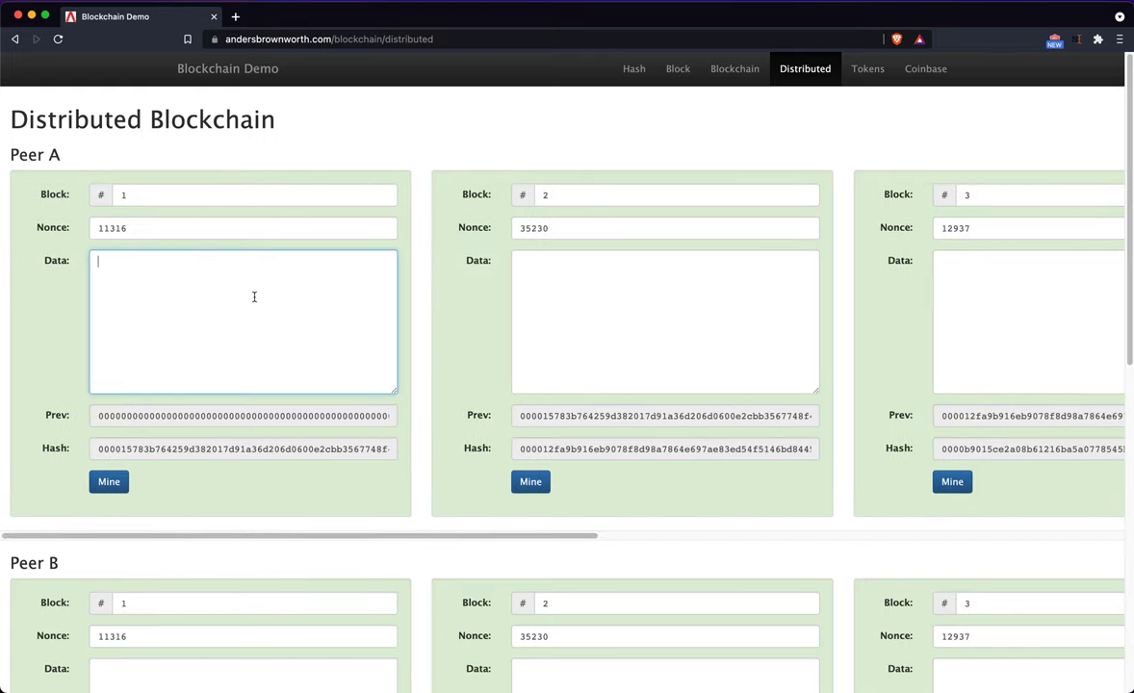
left_click(647, 344)
left_click(992, 327)
scroll(569, 527, "right", 10)
scroll(948, 453, "down", 6)
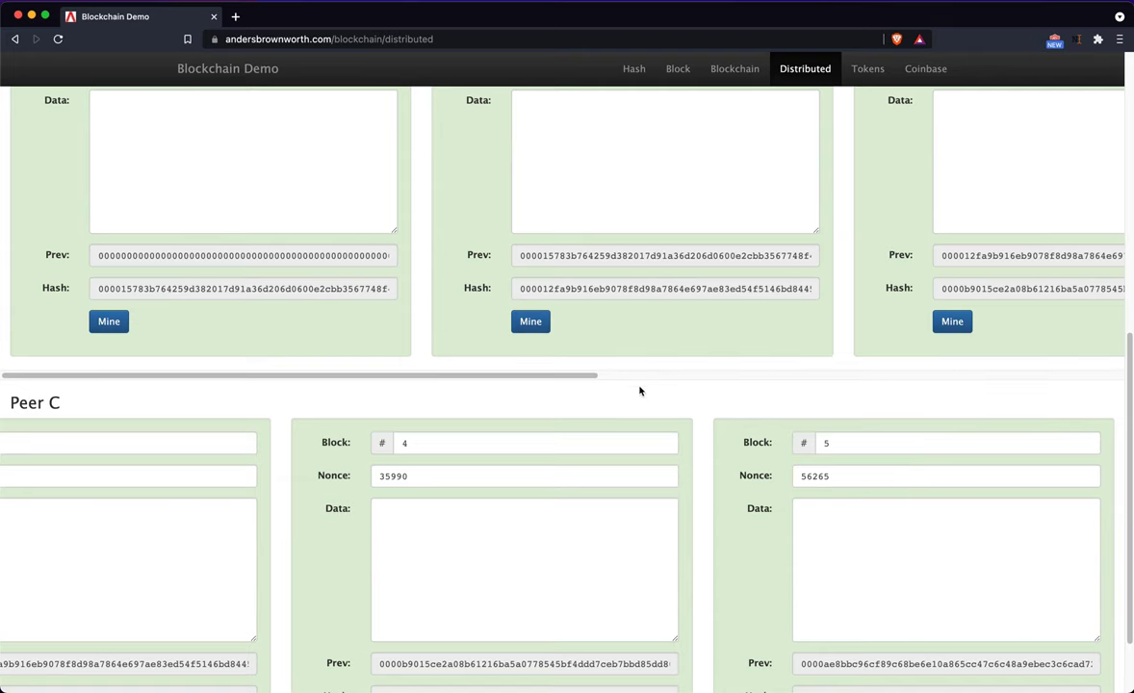
scroll(692, 385, "right", 10)
scroll(912, 443, "down", 2)
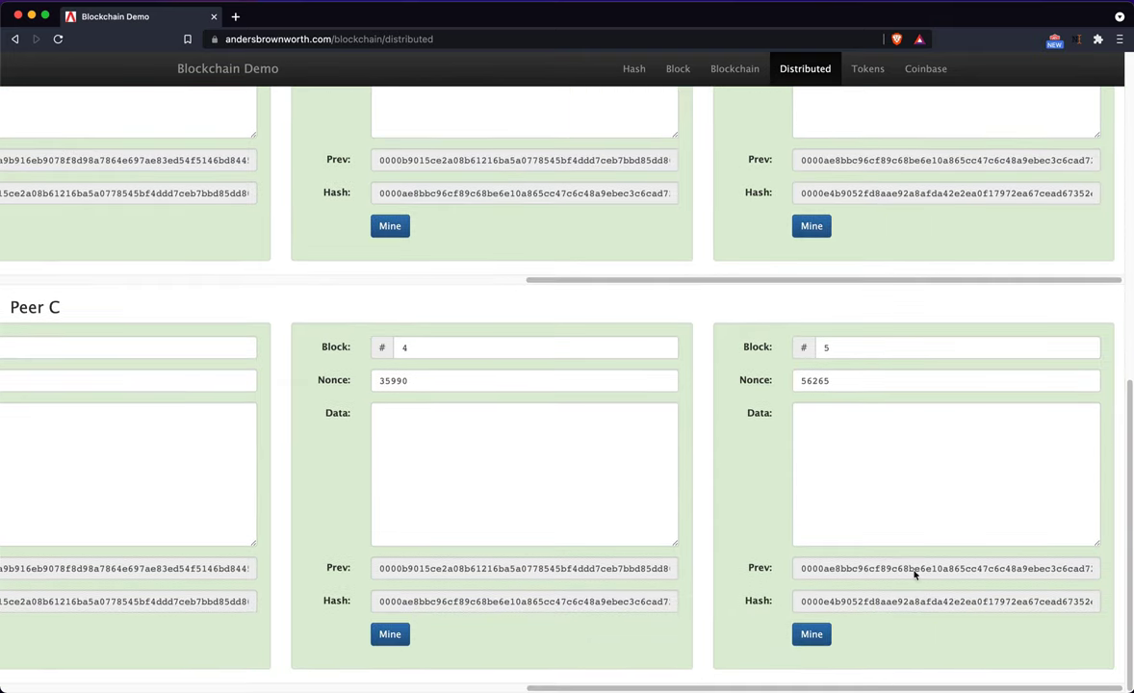
mouse_move(805, 603)
left_mouse_down()
mouse_move(1074, 609)
mouse_move(865, 401)
left_mouse_up()
scroll(836, 405, "up", 4)
scroll(896, 356, "up", 3)
scroll(751, 303, "up", 5)
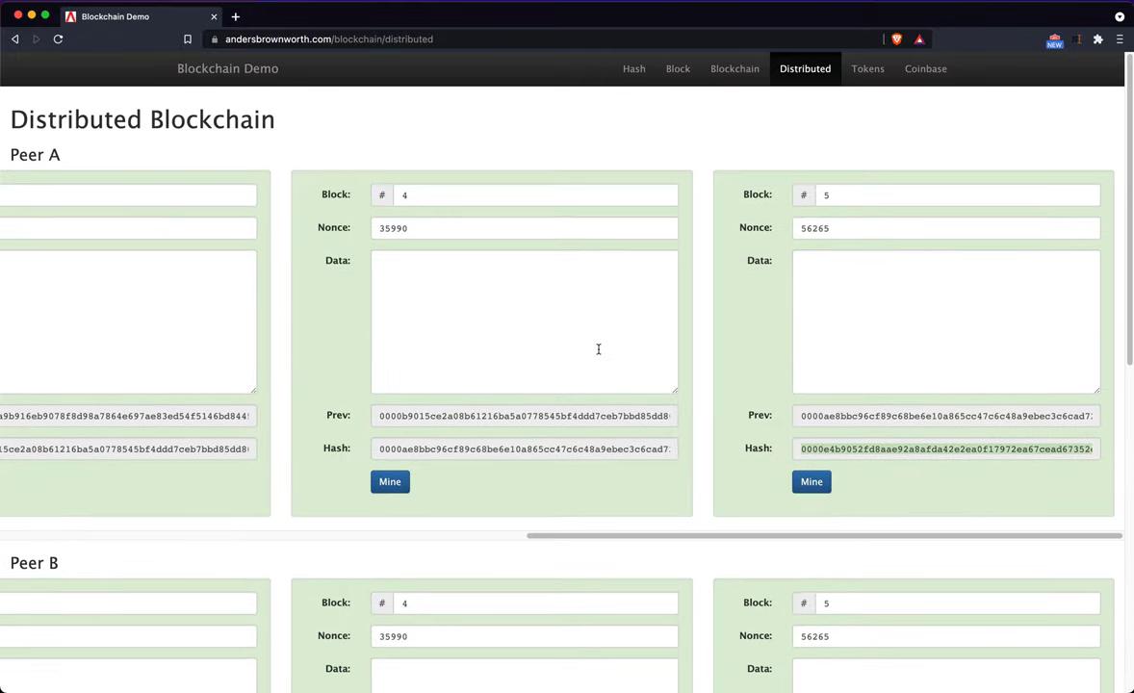
scroll(449, 532, "left", 10)
- Change Peer A block 1's data to '~aoteun'
left_click(179, 352)
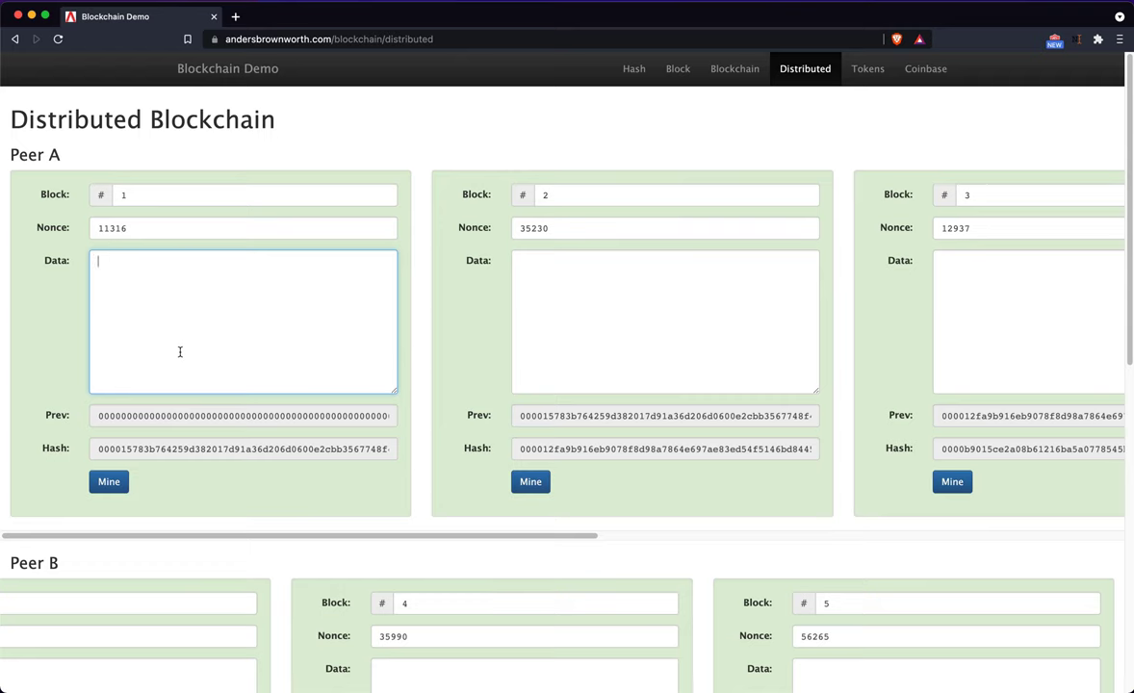
type("~aoteun")
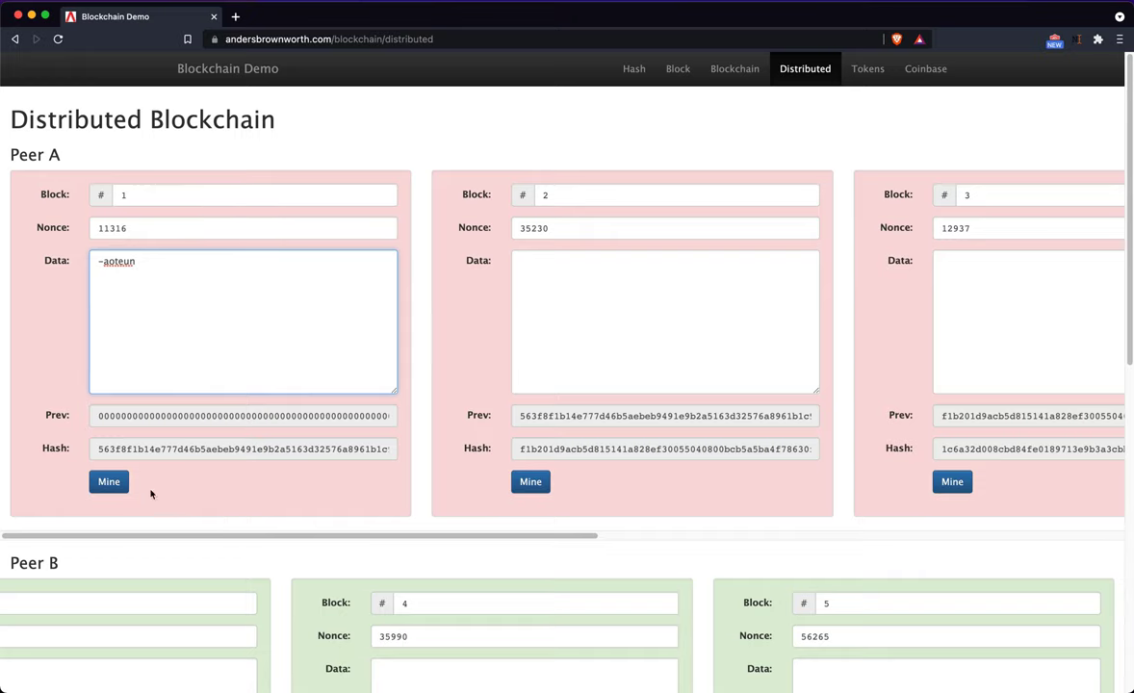
scroll(300, 572, "down", 7)
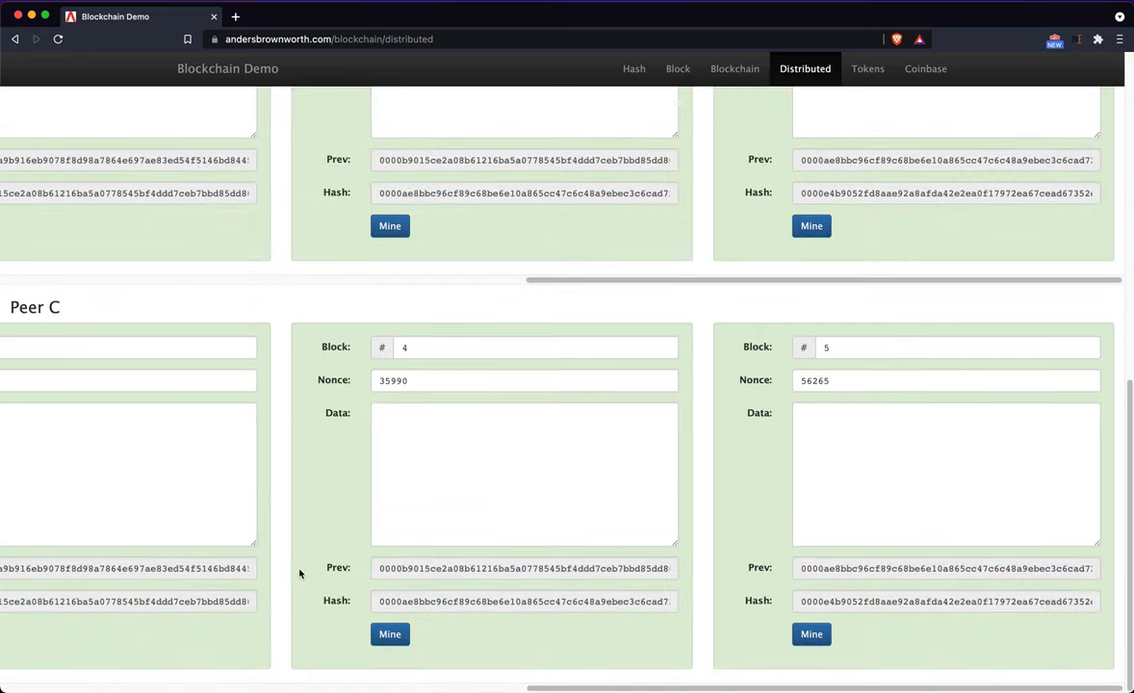
scroll(299, 572, "up", 10)
- Mine Peer A's blocks 1 through 5 in turn
left_click(110, 481)
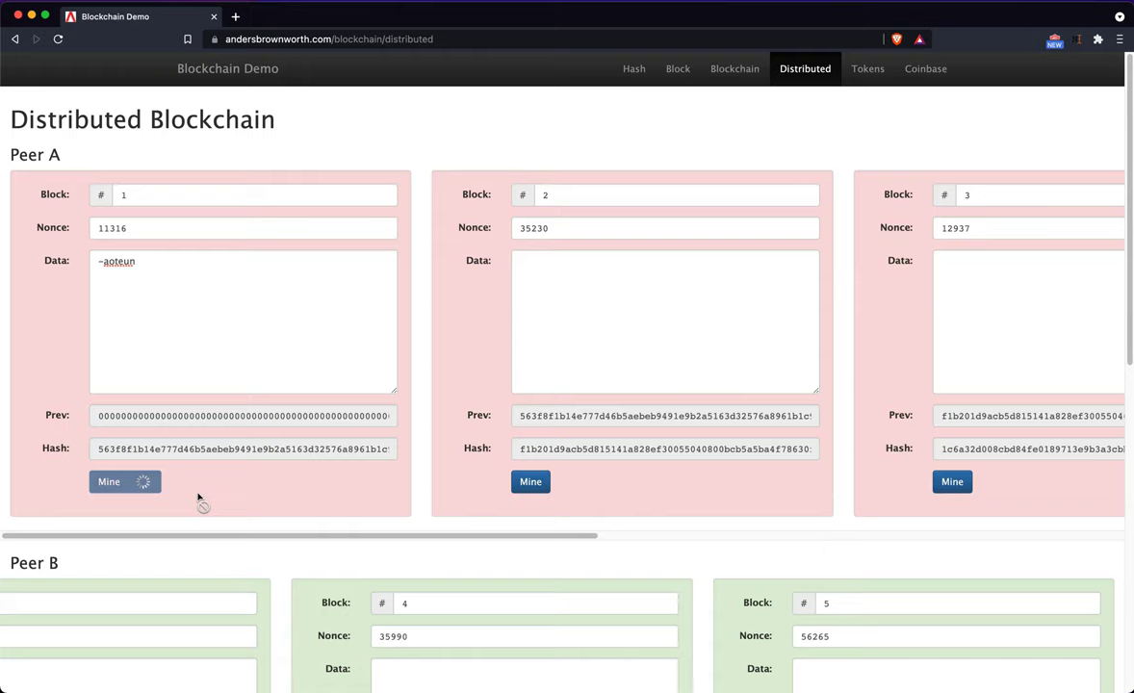
left_click(530, 481)
left_click(953, 482)
scroll(552, 539, "right", 10)
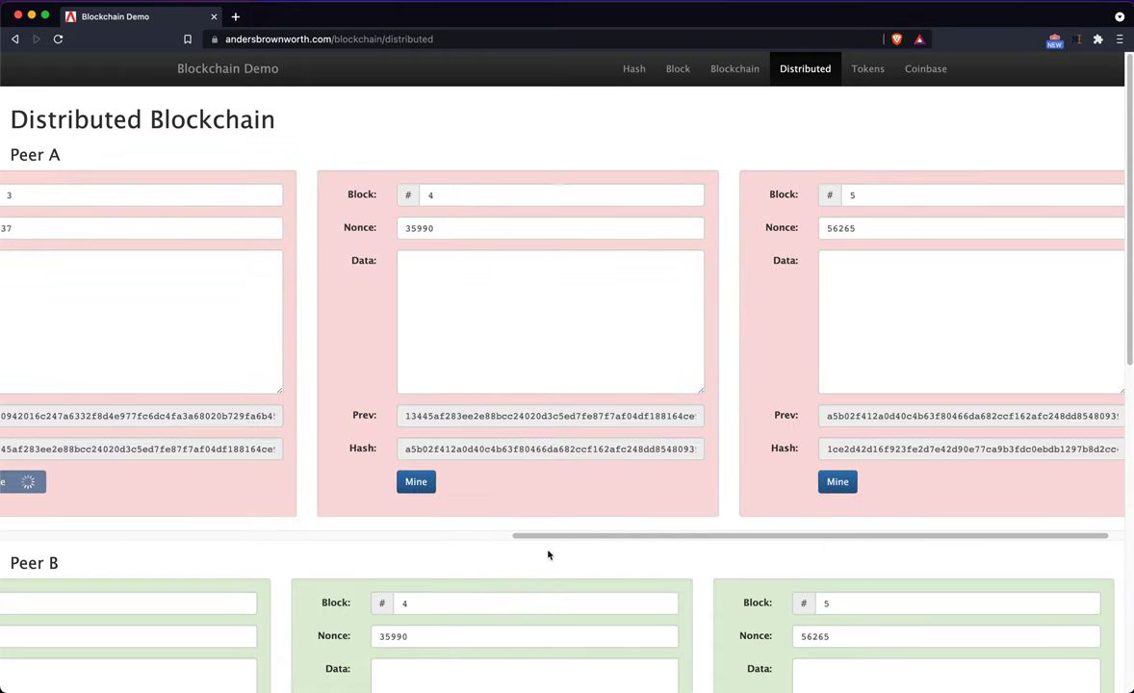
left_click(416, 481)
left_click(840, 483)
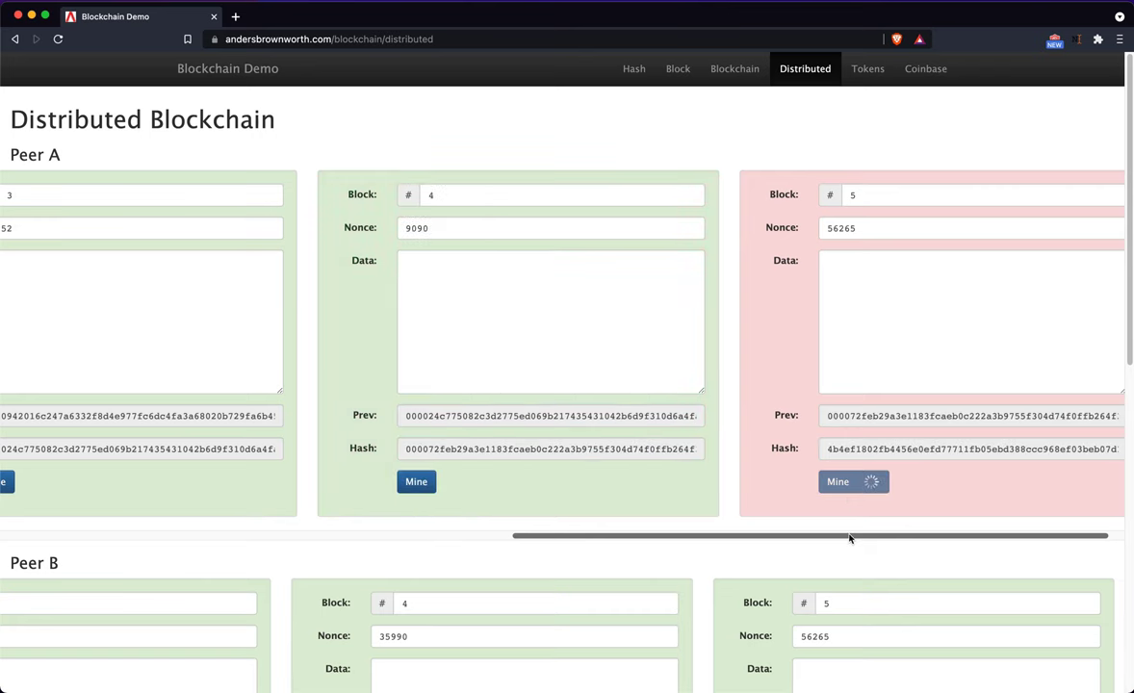
scroll(703, 477, "down", 5)
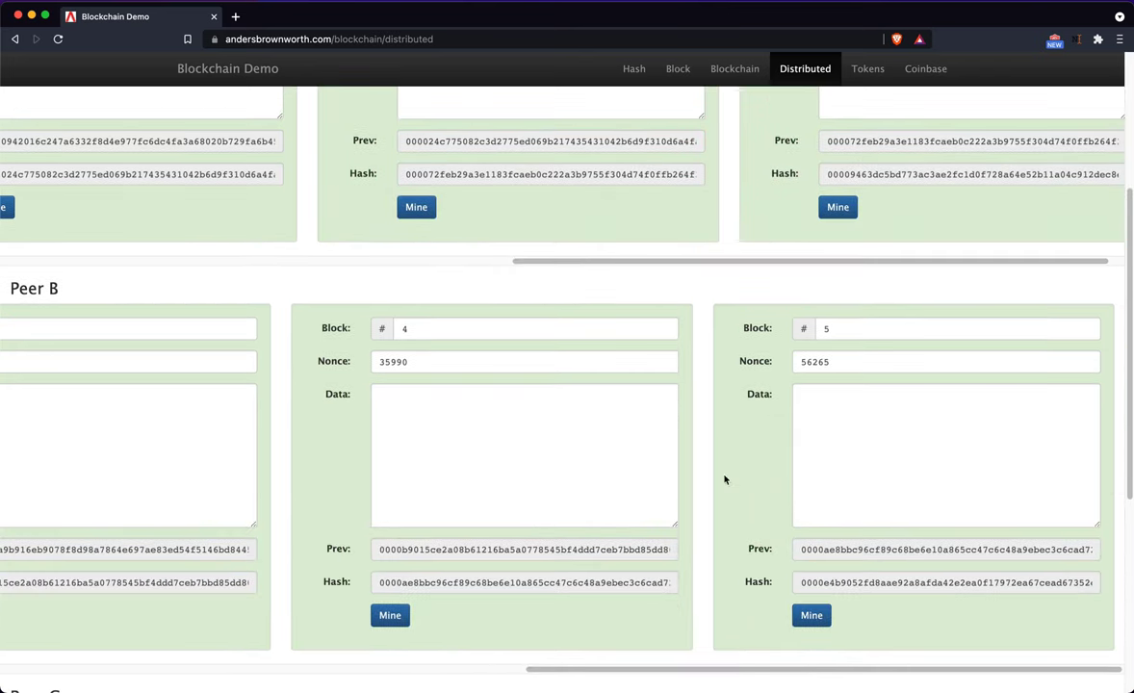
left_click_drag(828, 178, 873, 179)
left_click_drag(825, 582, 853, 582)
scroll(917, 472, "down", 1)
scroll(917, 466, "down", 1)
scroll(830, 603, "down", 5)
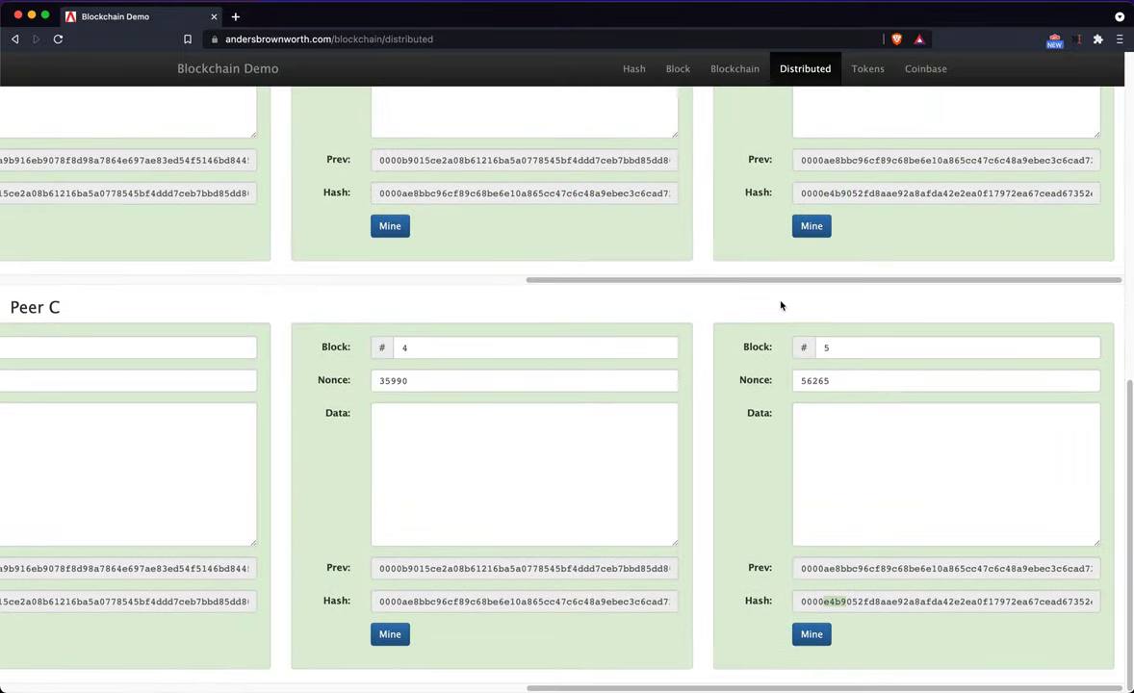
scroll(780, 307, "up", 10)
left_click(920, 217)
left_click(891, 329)
left_click_drag(603, 536, 44, 556)
left_click(189, 283)
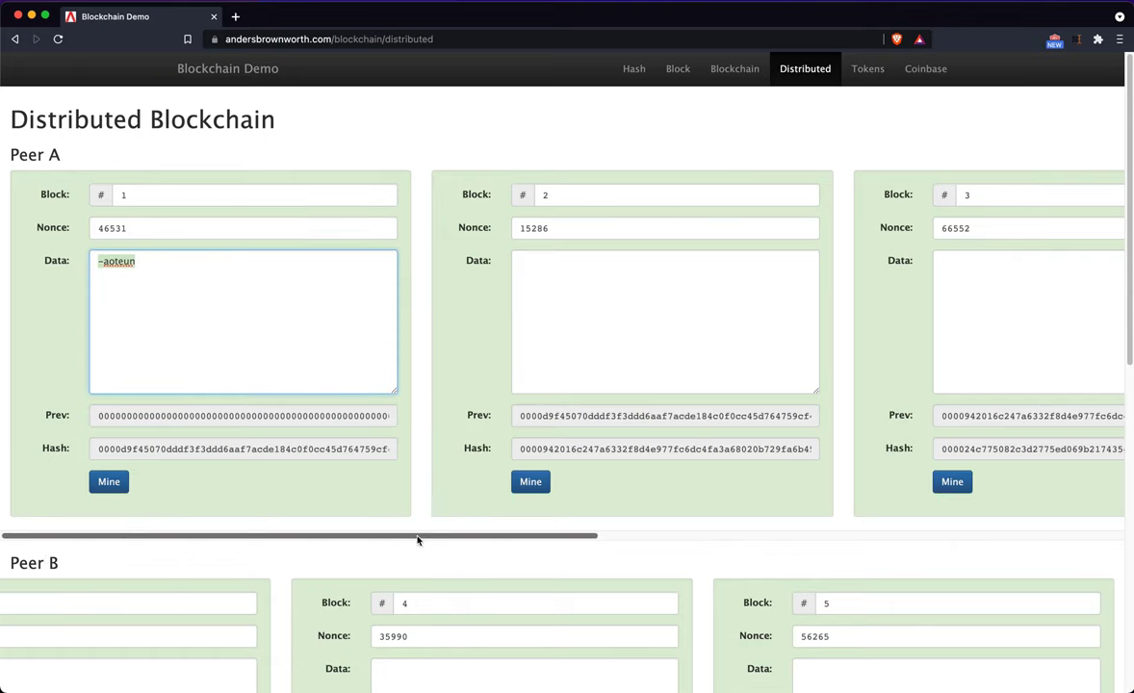
left_click_drag(418, 537, 987, 541)
scroll(987, 544, "down", 4)
scroll(976, 539, "down", 3)
scroll(976, 538, "down", 1)
scroll(829, 308, "up", 3)
scroll(838, 313, "up", 1)
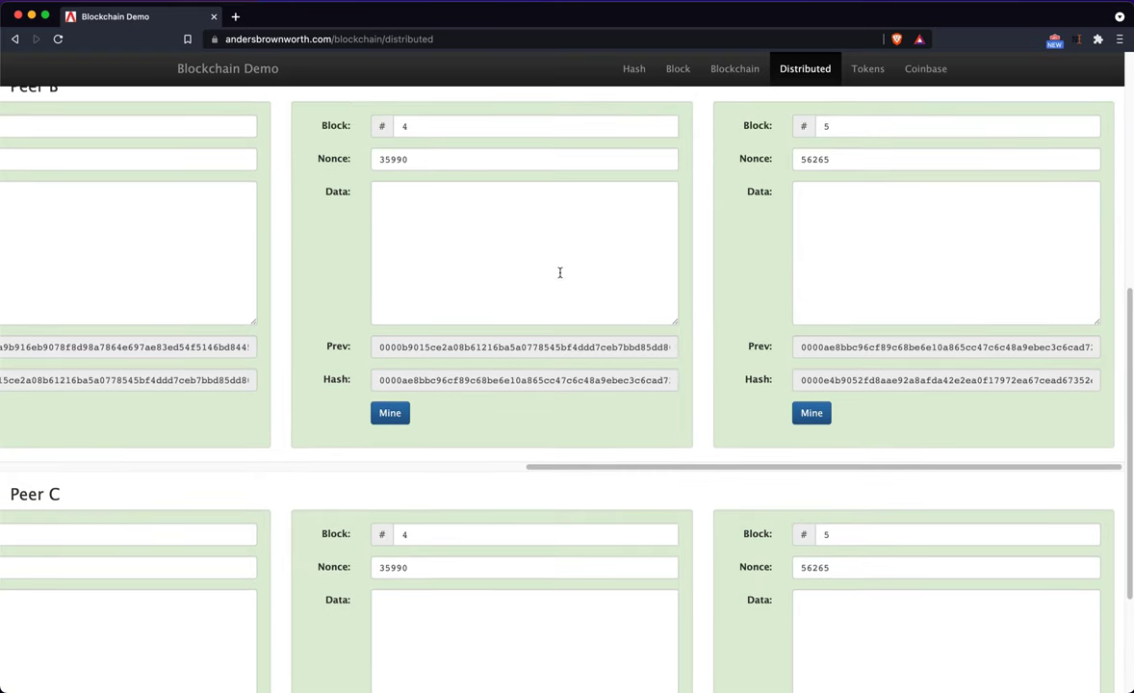
scroll(71, 283, "up", 7)
scroll(99, 214, "up", 3)
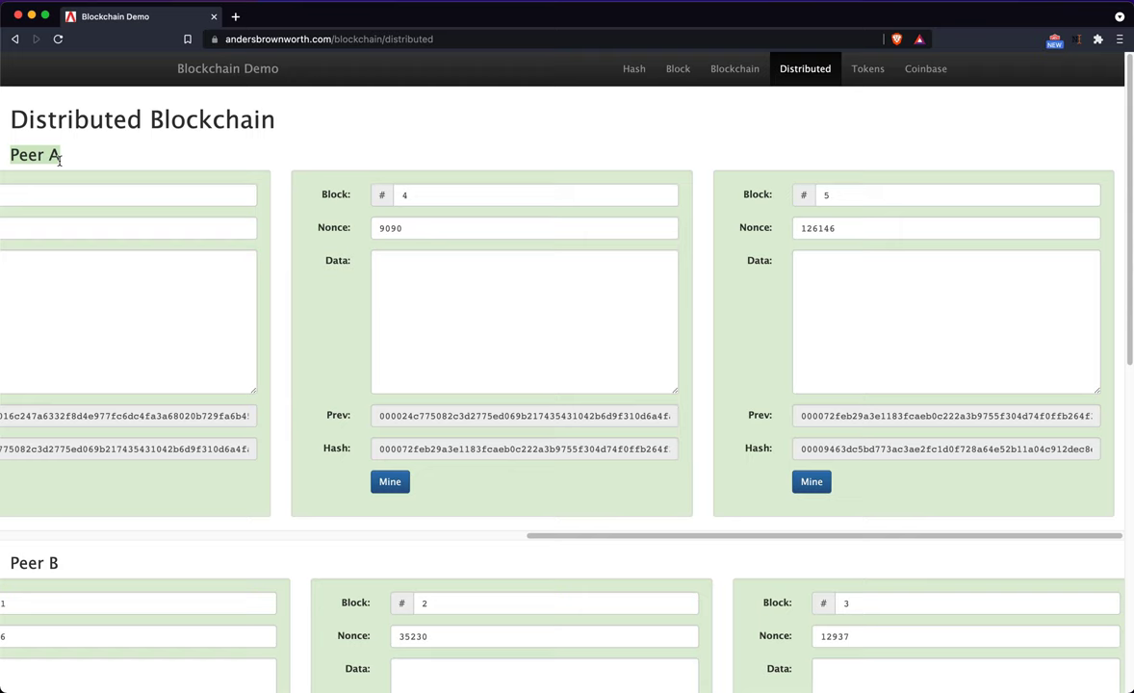
scroll(700, 497, "left", 10)
left_click(603, 284)
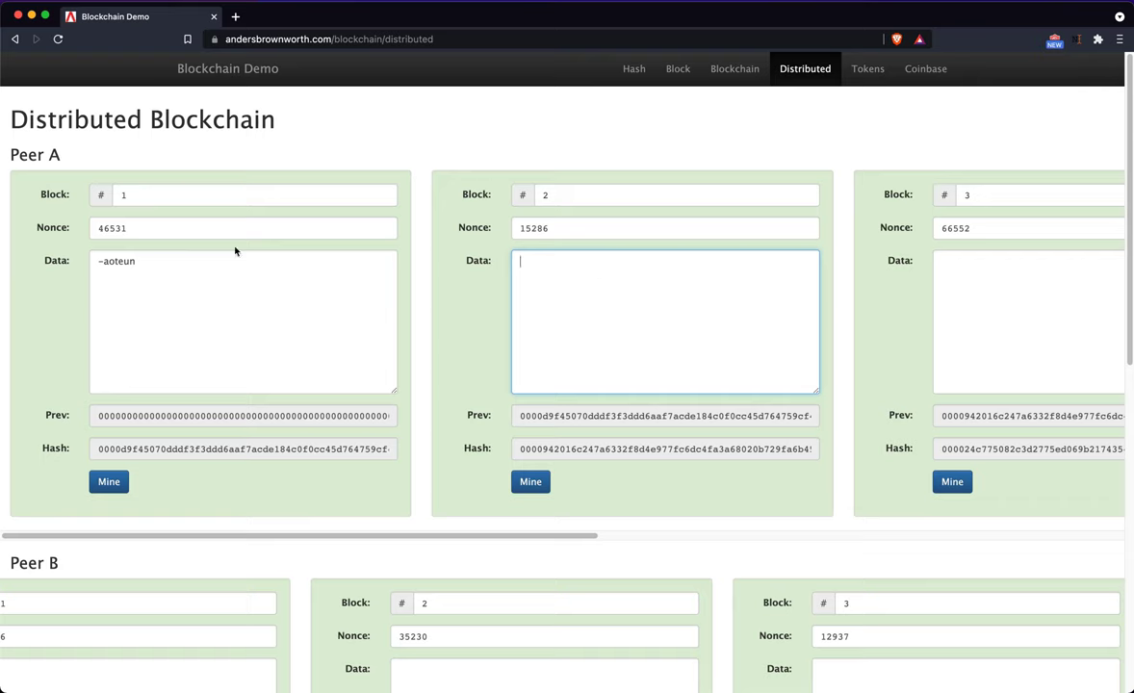
left_click(172, 274)
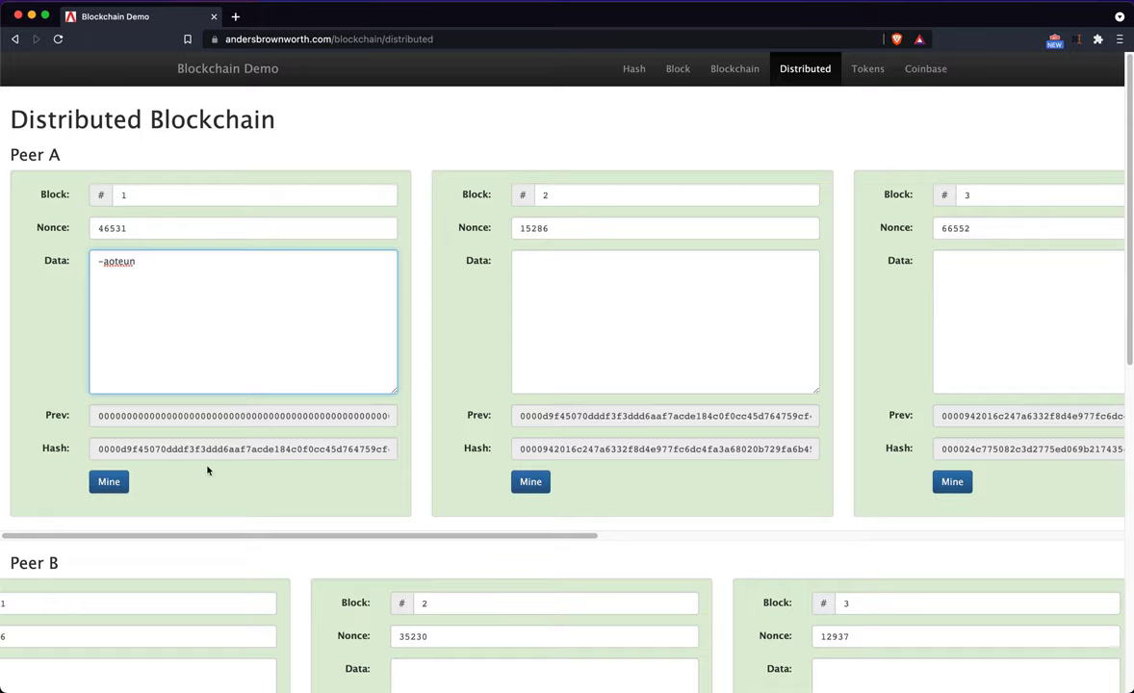
left_click_drag(209, 536, 873, 520)
left_click(884, 302)
left_click(531, 285)
left_click(198, 289)
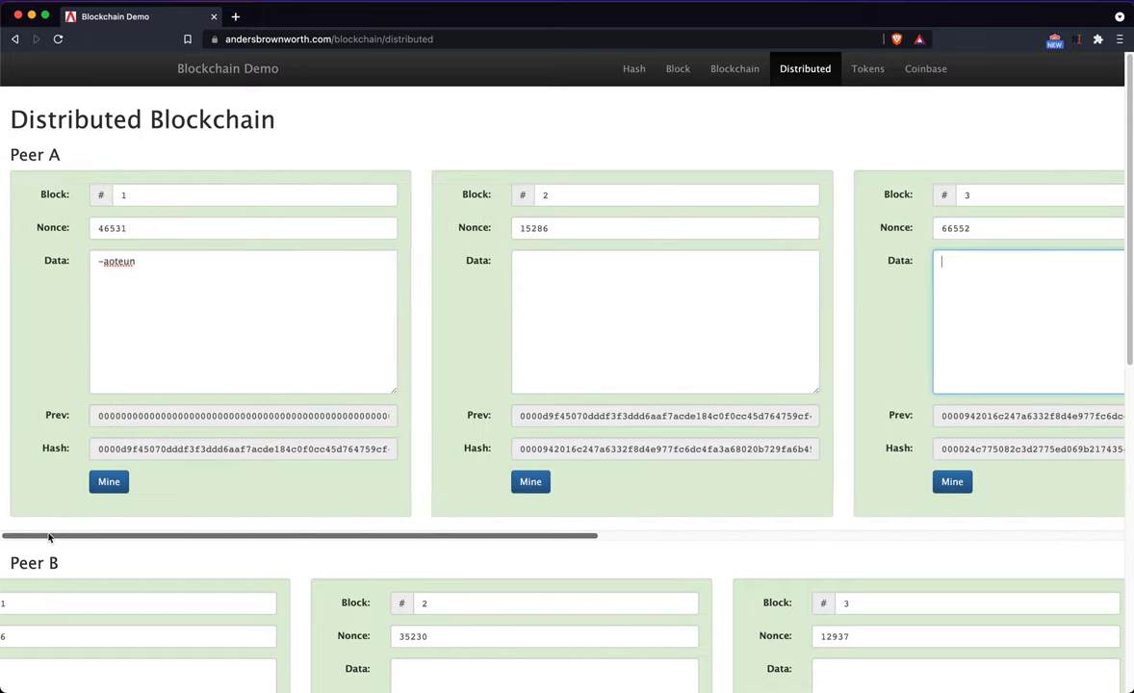